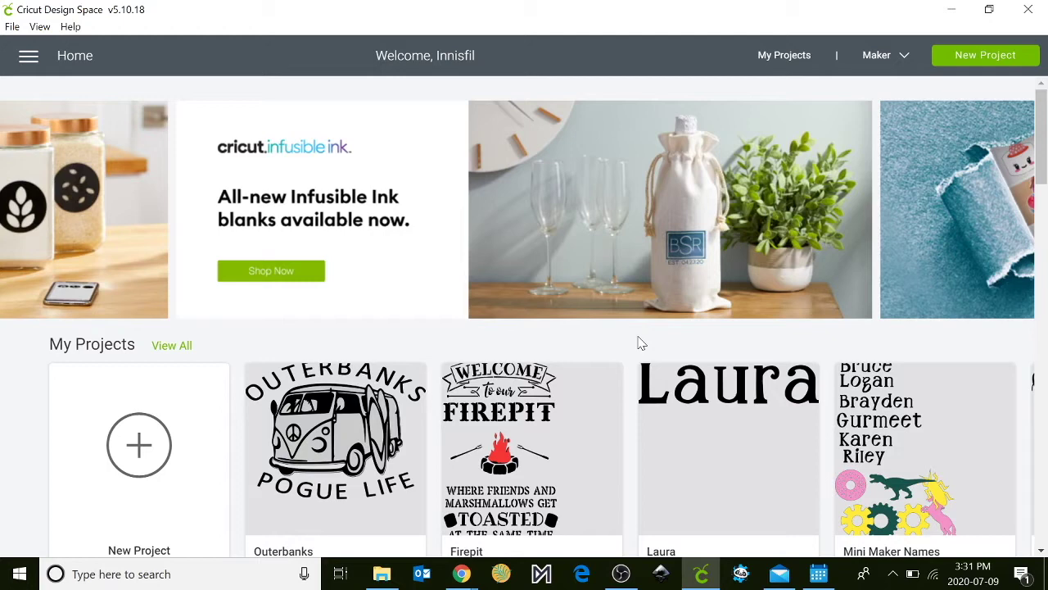
Start a new blank project and begin uploading an image from the computer
click(139, 445)
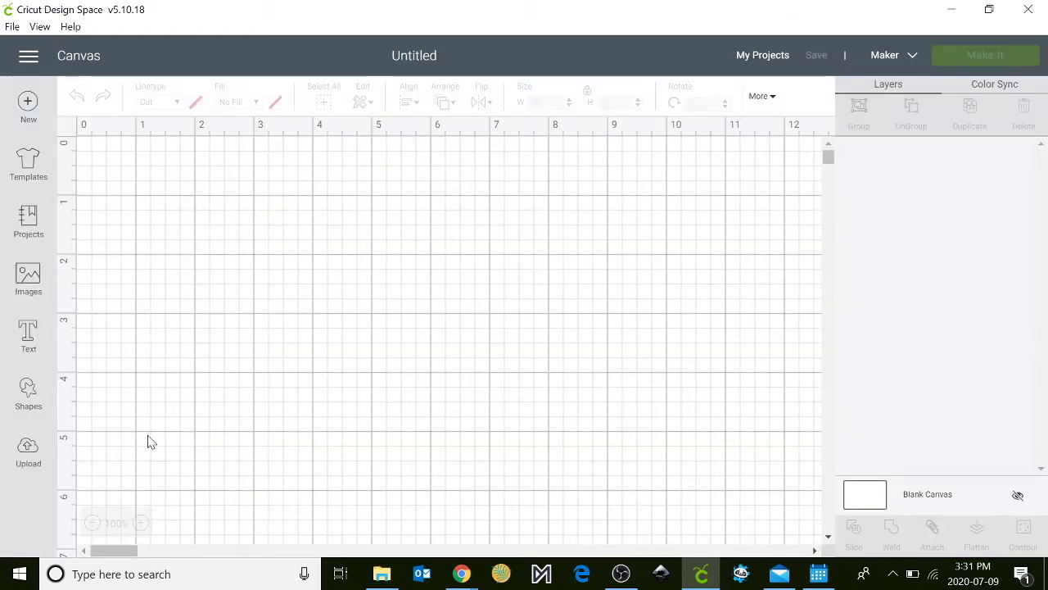
click(27, 449)
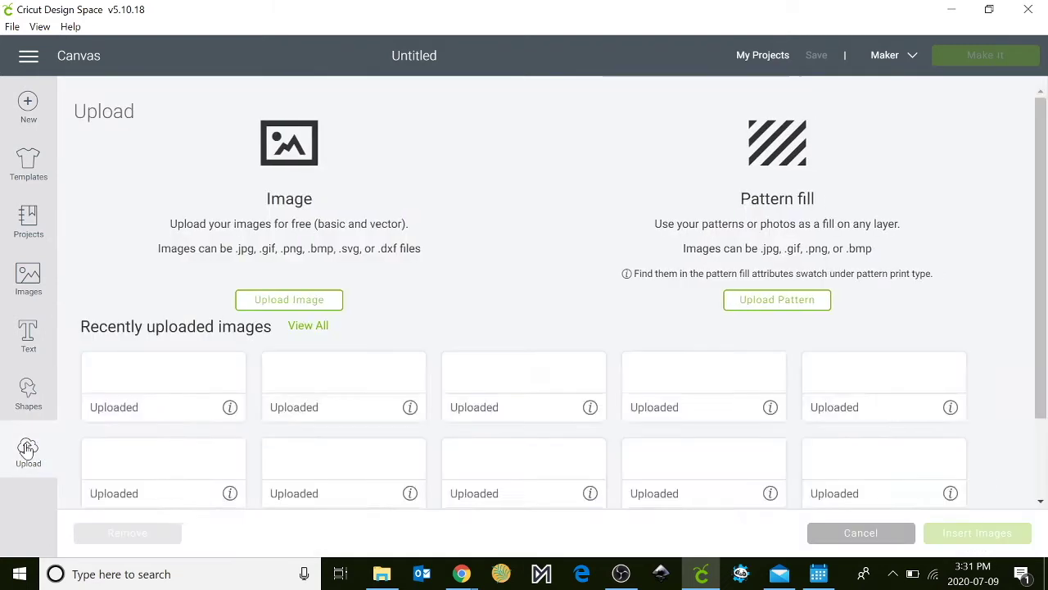
click(288, 301)
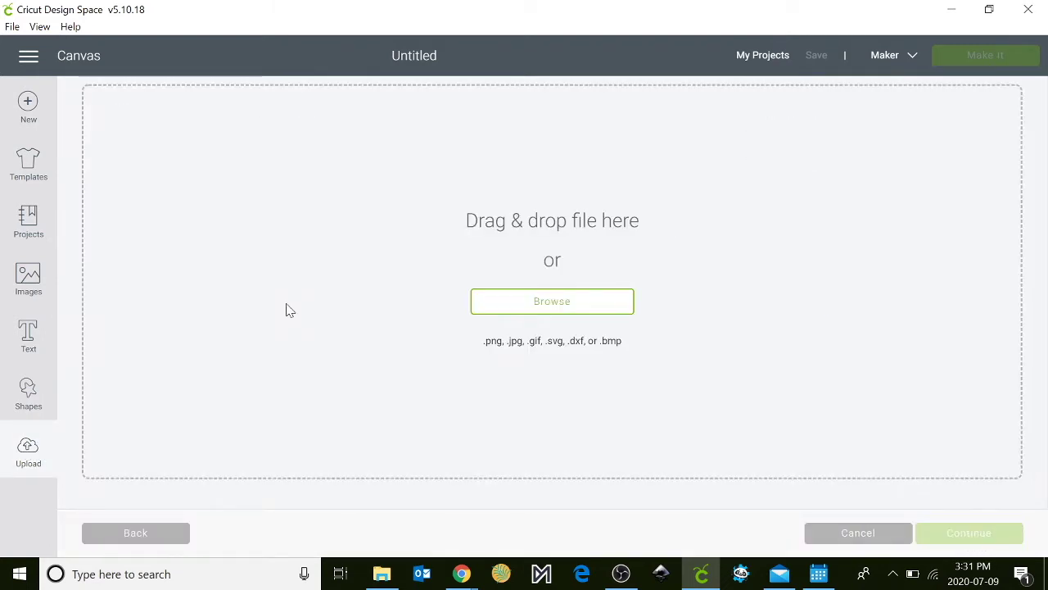
click(536, 315)
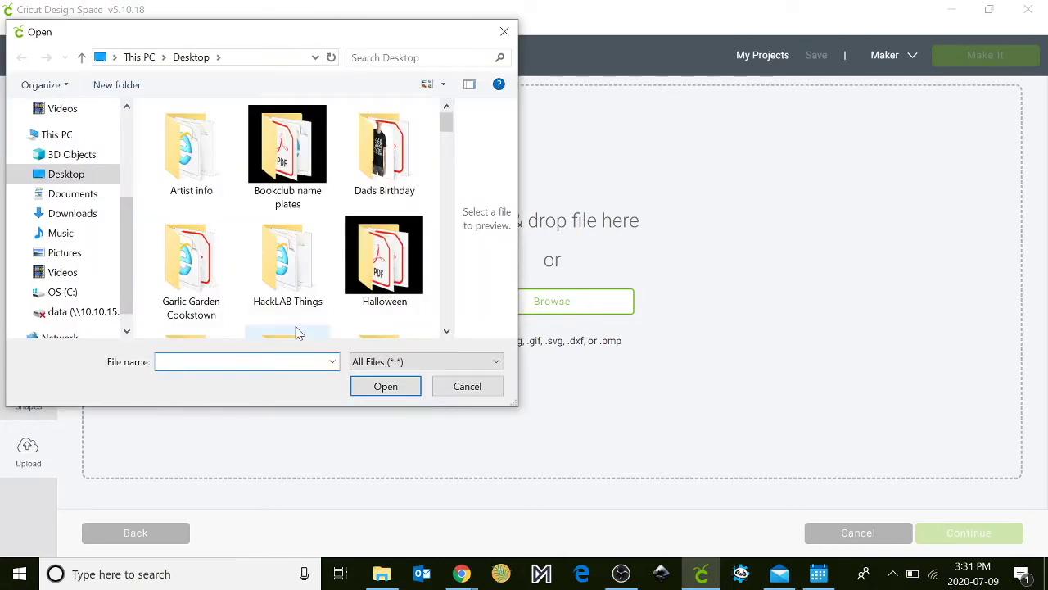
Open the 01024C butterfly file from the Desktop and set it as a Simple image
scroll(299, 332, down, 3)
scroll(299, 331, down, 8)
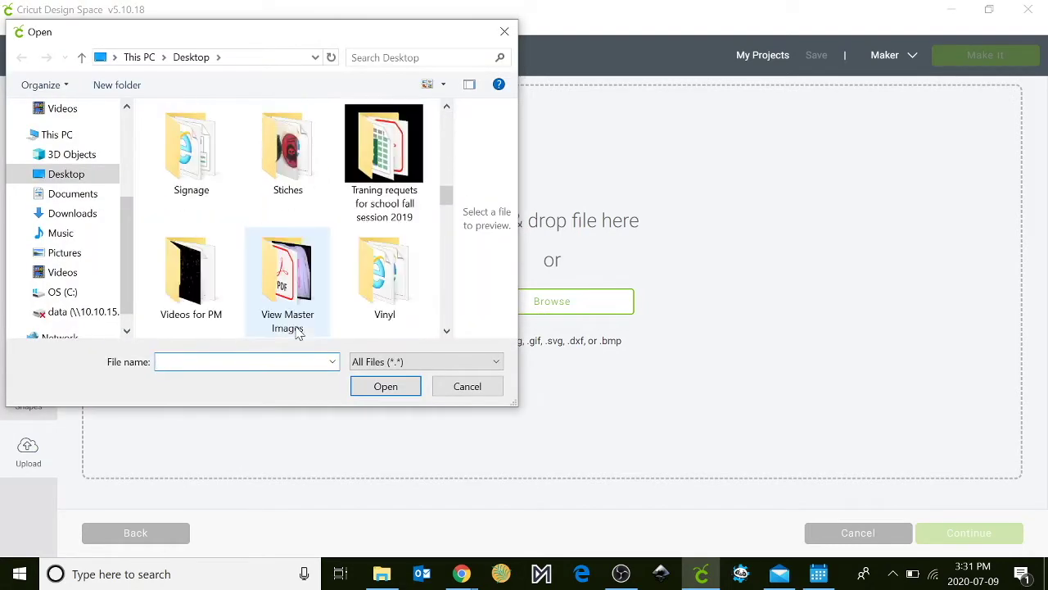
scroll(299, 331, down, 3)
click(191, 245)
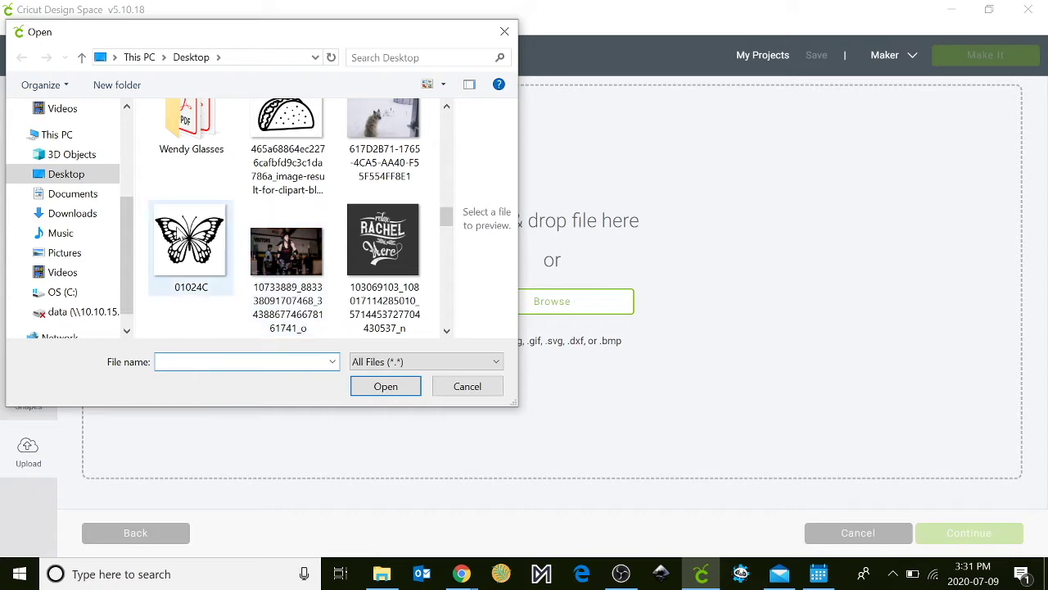
click(396, 393)
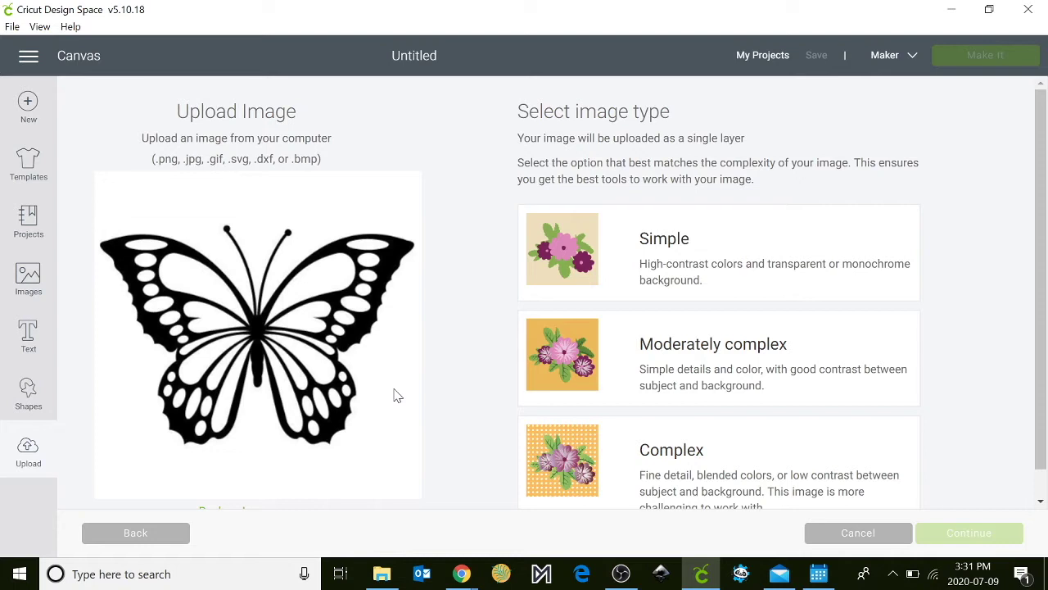
click(696, 284)
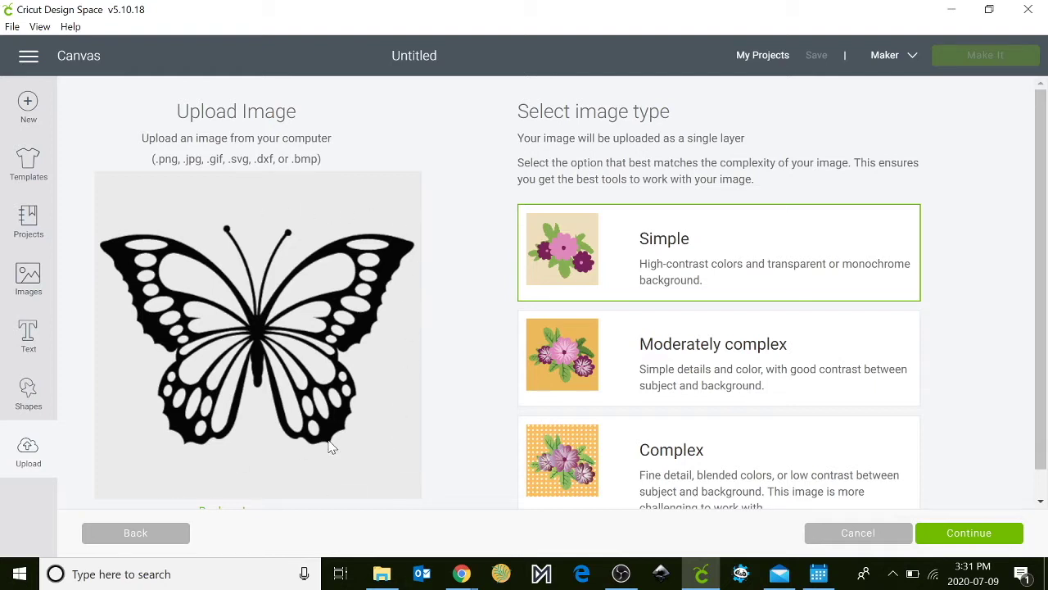
click(950, 534)
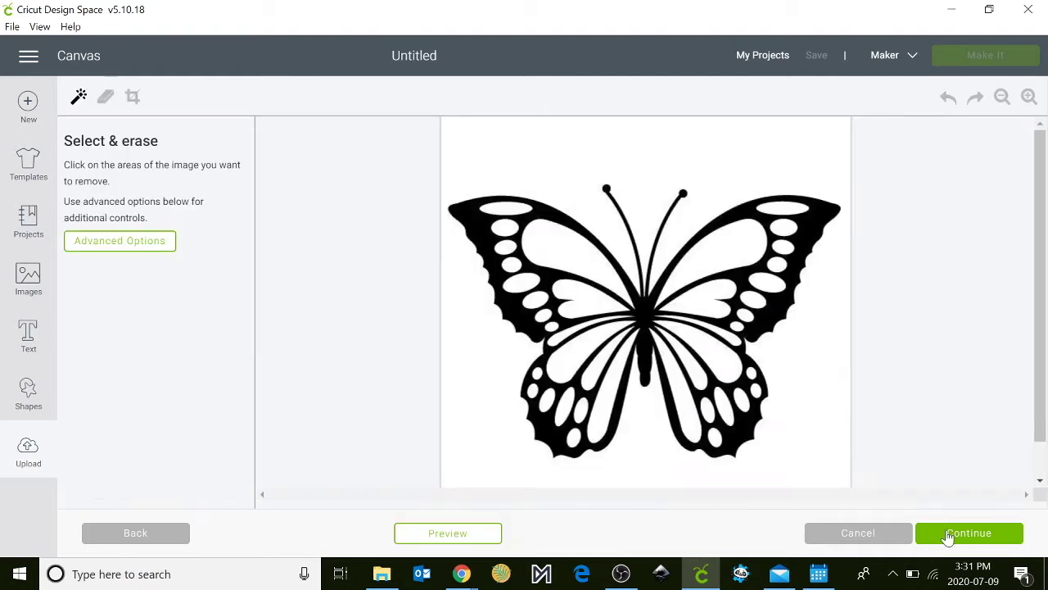
Erase the white background and the white upper-left wing areas, undoing one mistaken erase
click(562, 145)
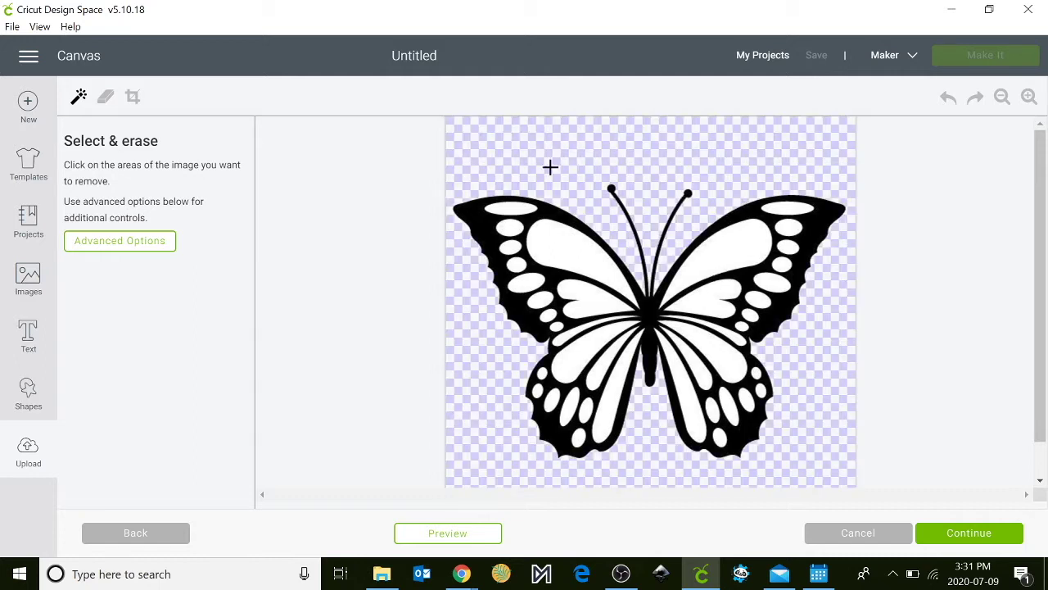
click(502, 208)
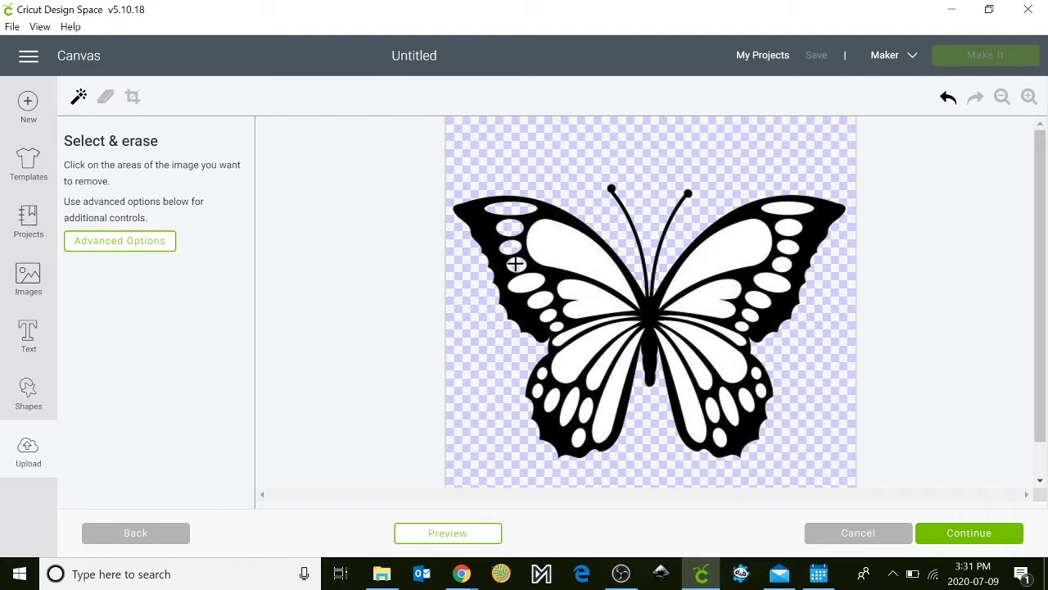
click(540, 299)
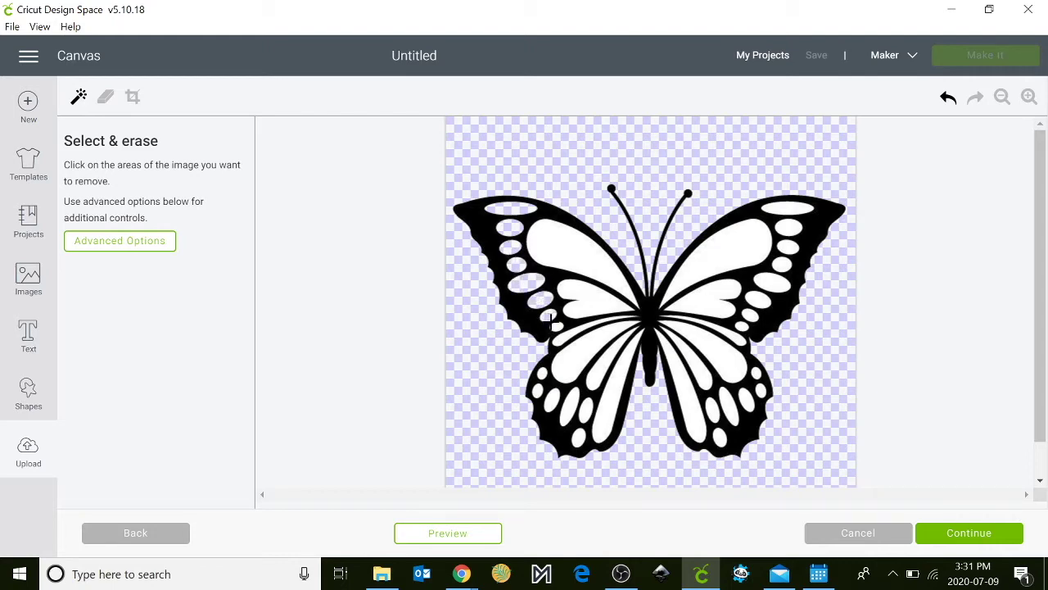
click(565, 241)
click(592, 293)
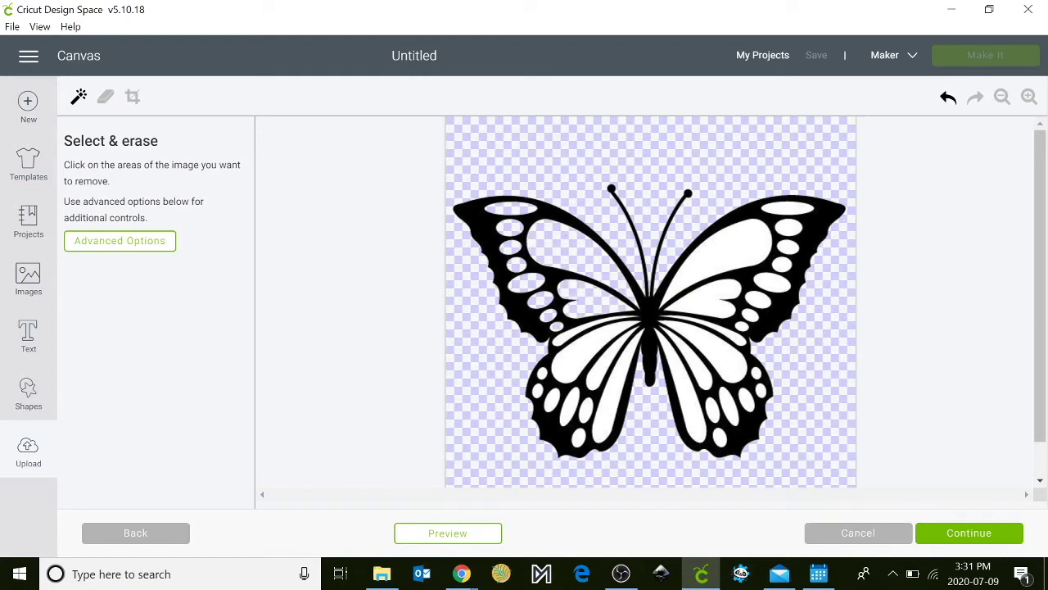
click(484, 228)
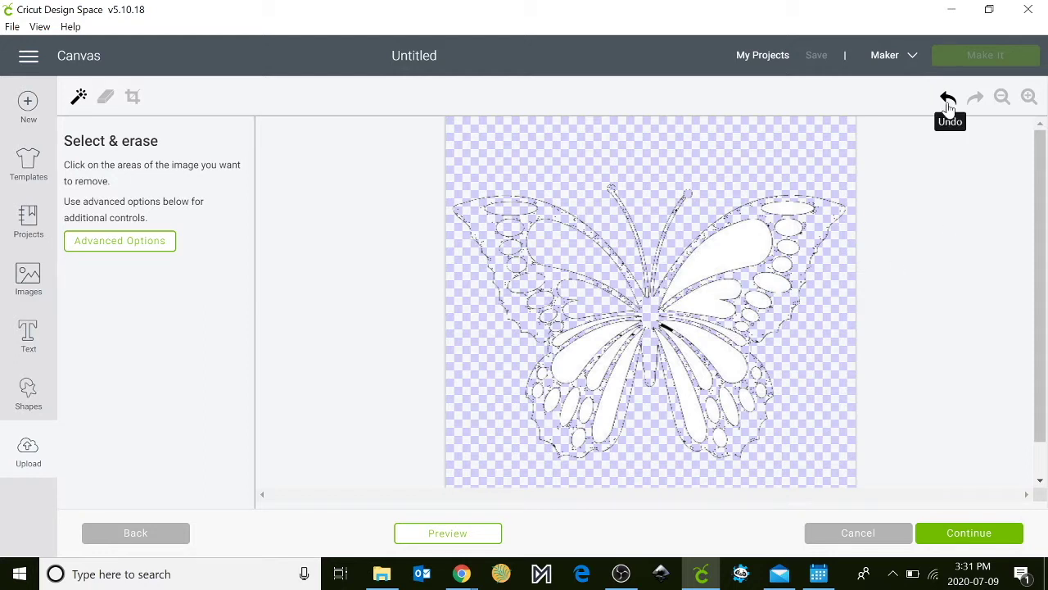
click(948, 99)
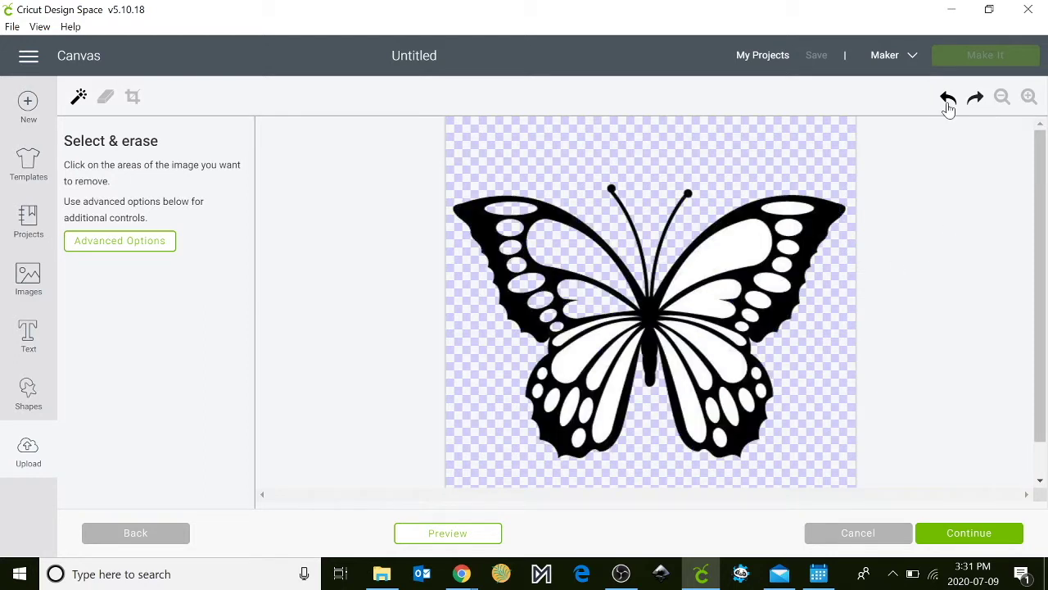
Erase the white right-wing and lower-left-wing areas, undoing a mistaken erase, then continue
click(707, 252)
click(792, 208)
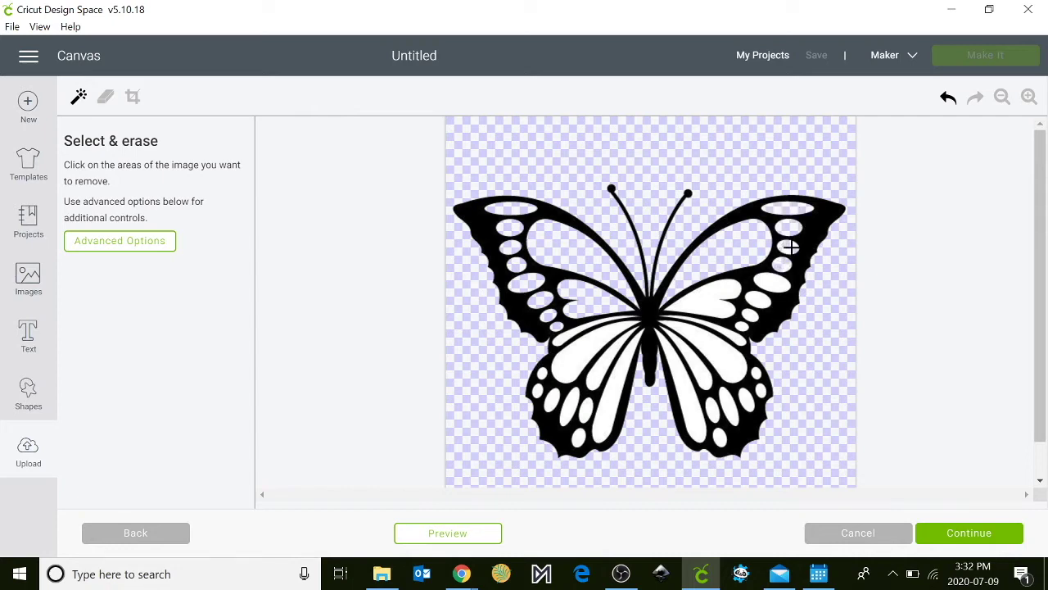
click(708, 307)
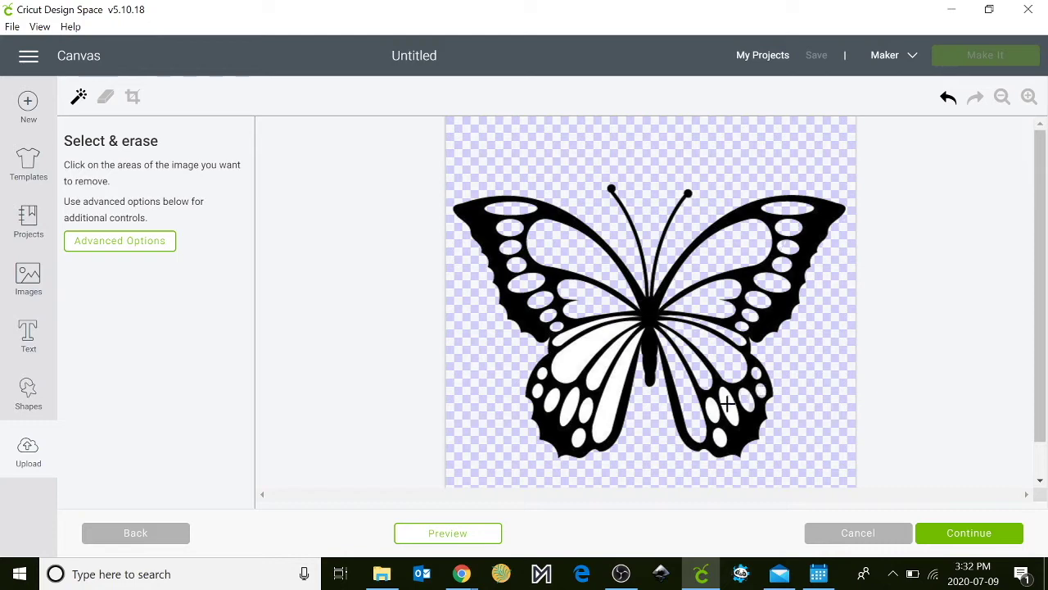
click(593, 414)
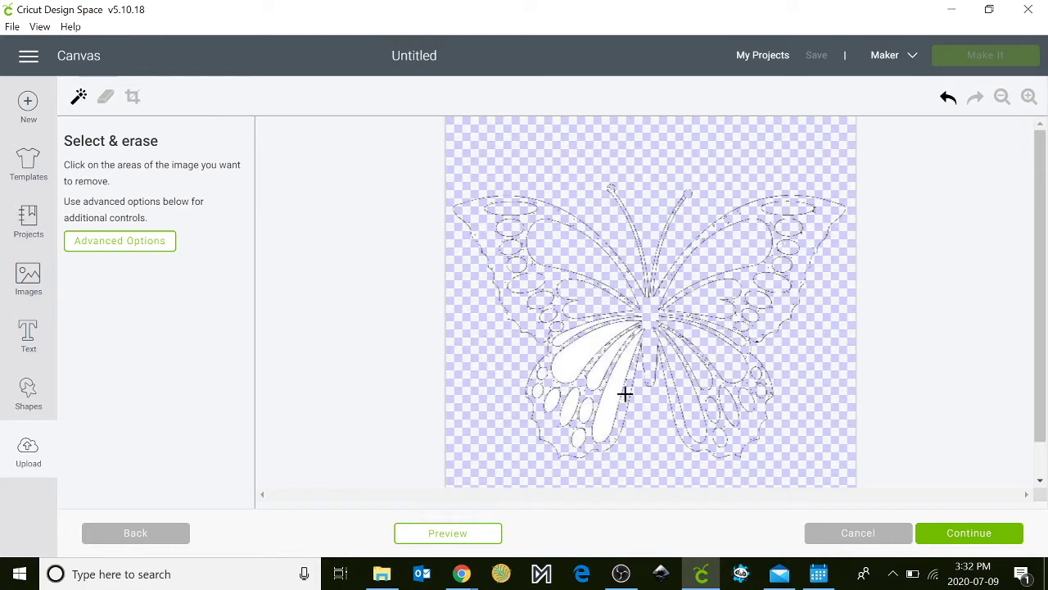
click(948, 96)
click(572, 362)
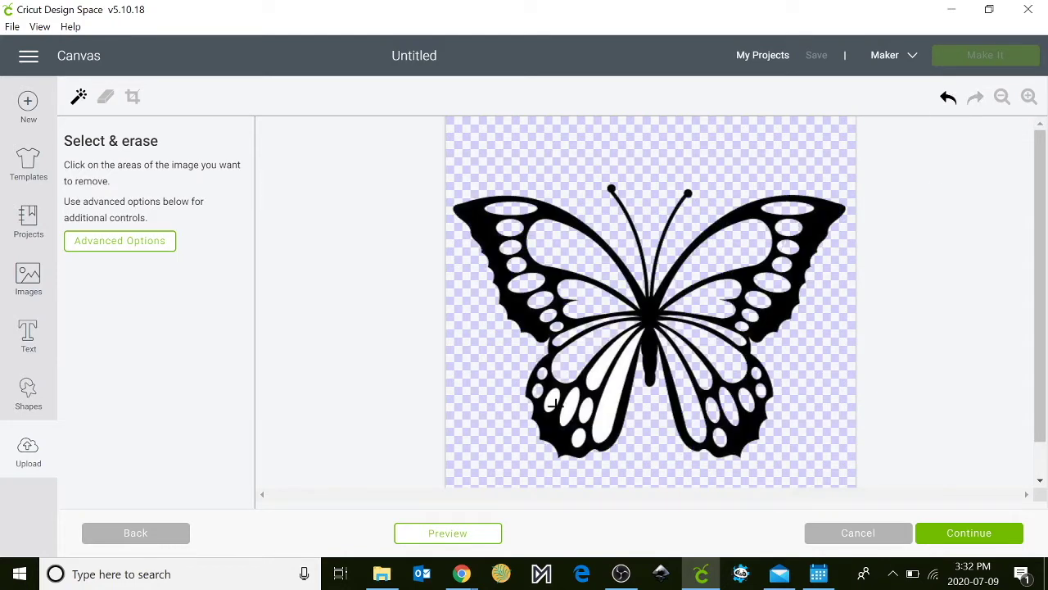
click(606, 415)
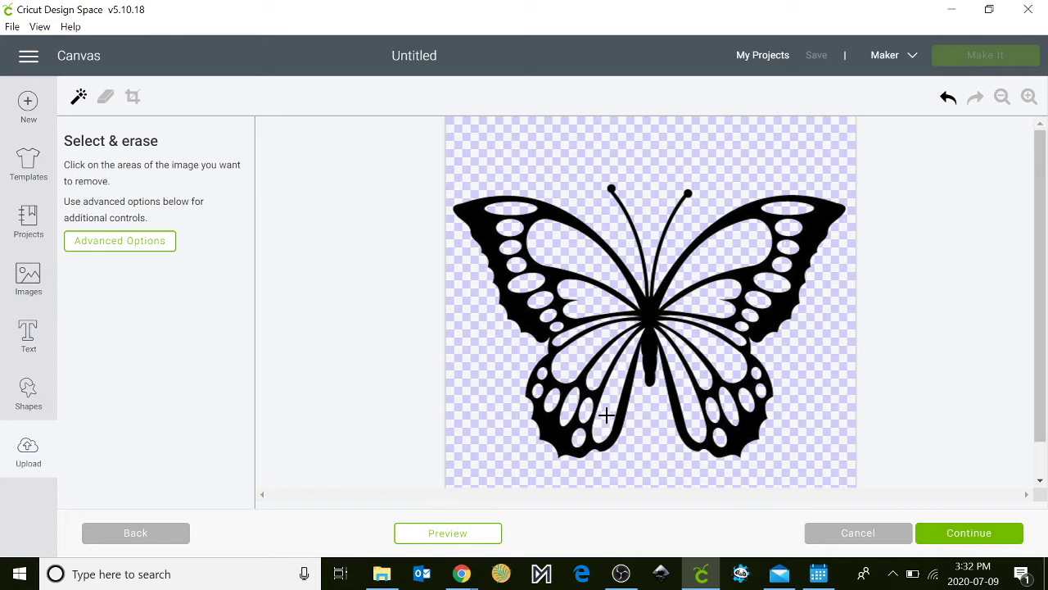
click(970, 533)
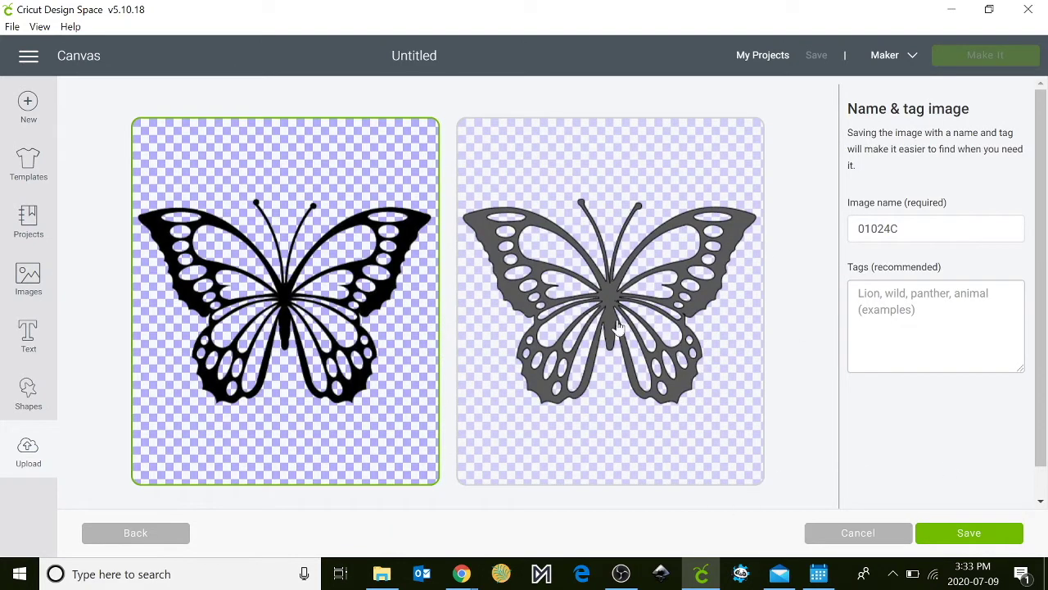
Save 01024C as a cut image and insert it onto the canvas at 6.656 × 4.635 inches
scroll(618, 327, down, 1)
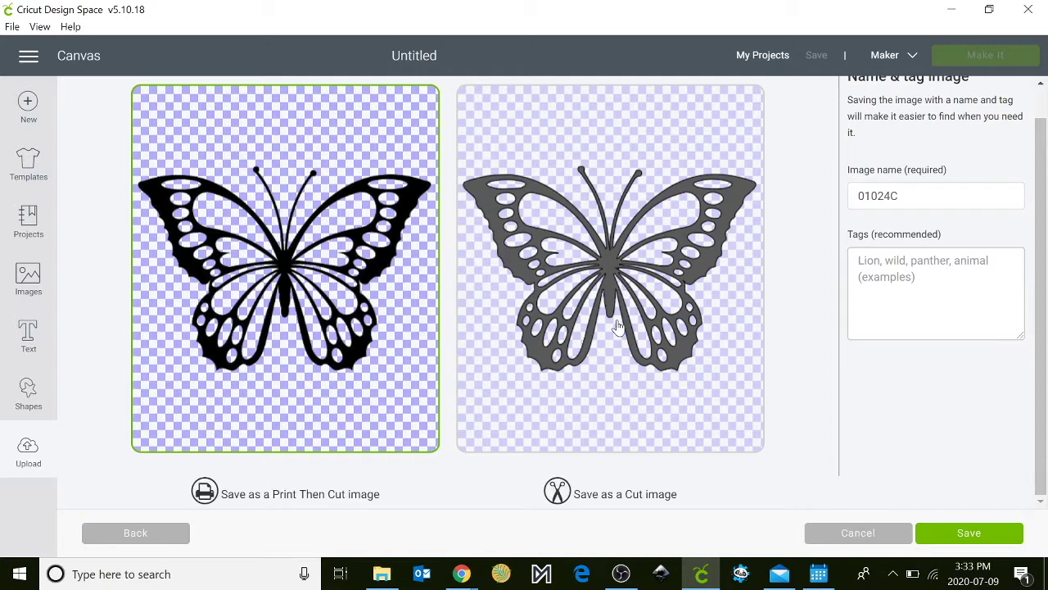
click(647, 387)
click(978, 532)
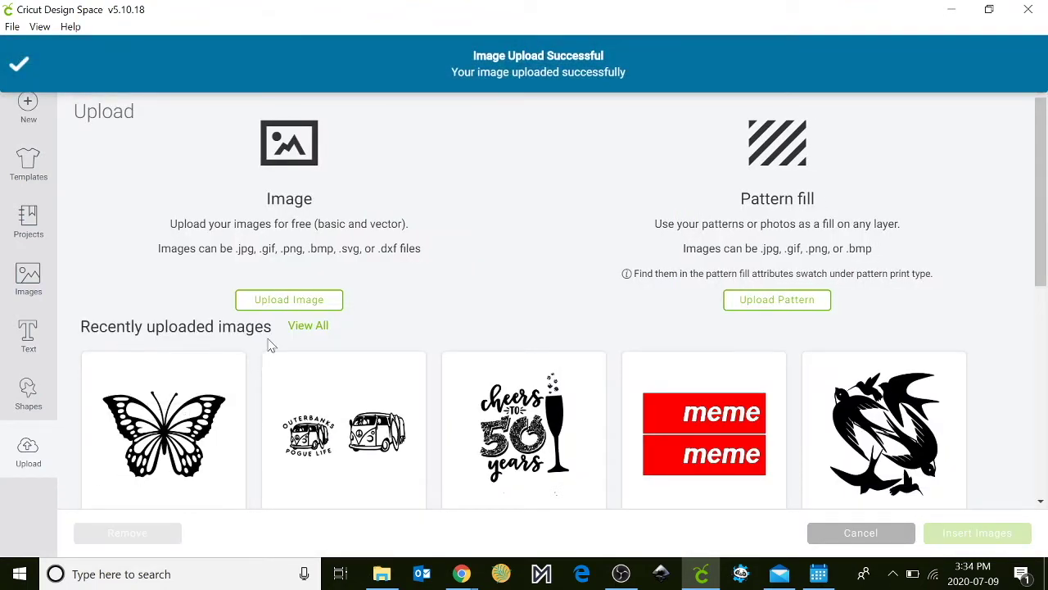
click(147, 431)
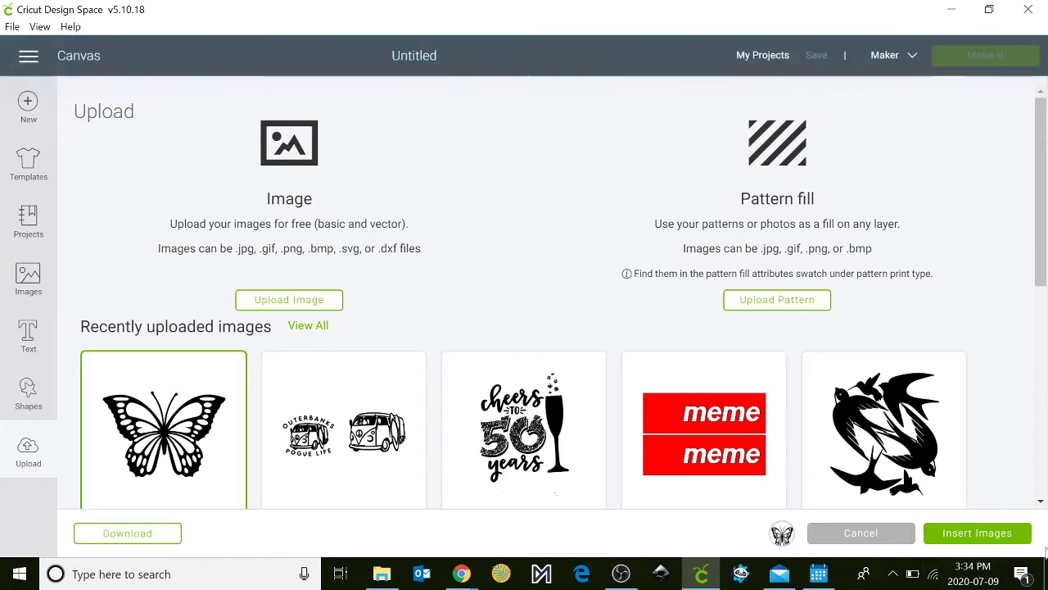
click(999, 532)
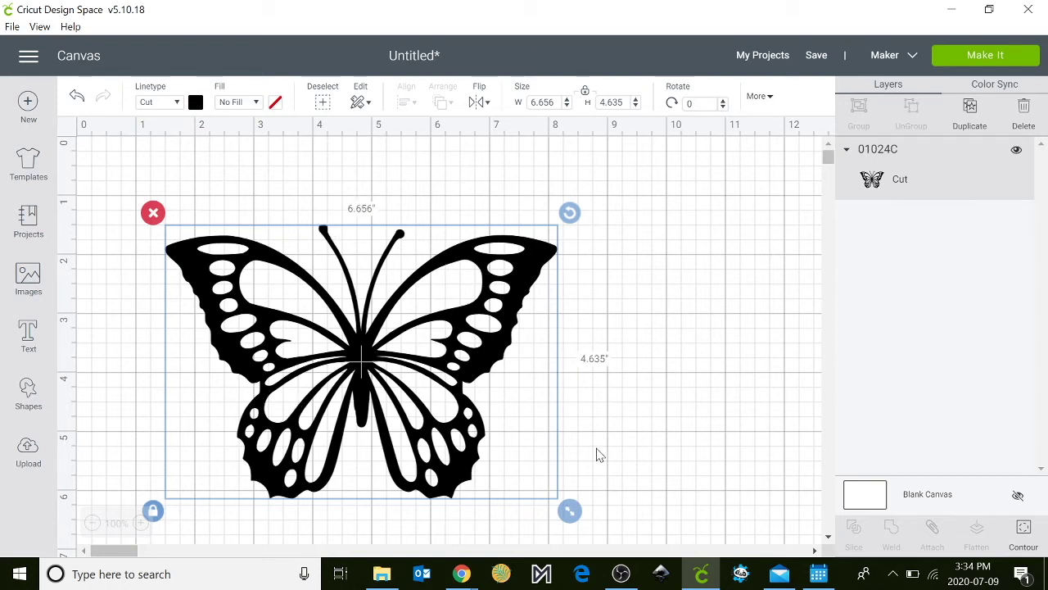
Resize the butterfly to 6.309 × 5.111 inches and undo the accidental rotation
mouse_move(570, 511)
mouse_down()
mouse_move(423, 410)
mouse_move(562, 503)
mouse_up()
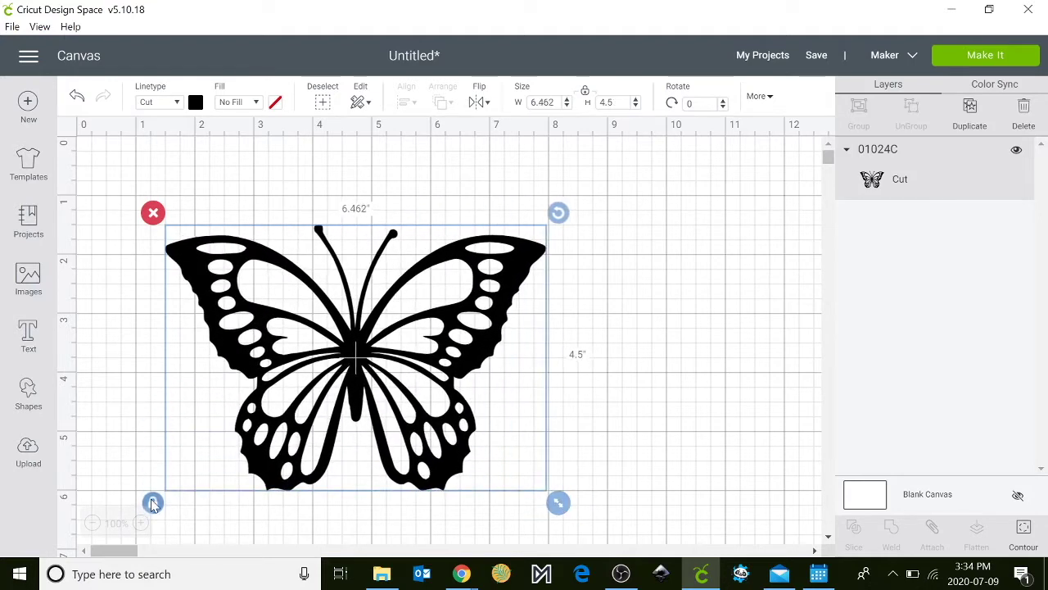
drag(558, 503, 542, 550)
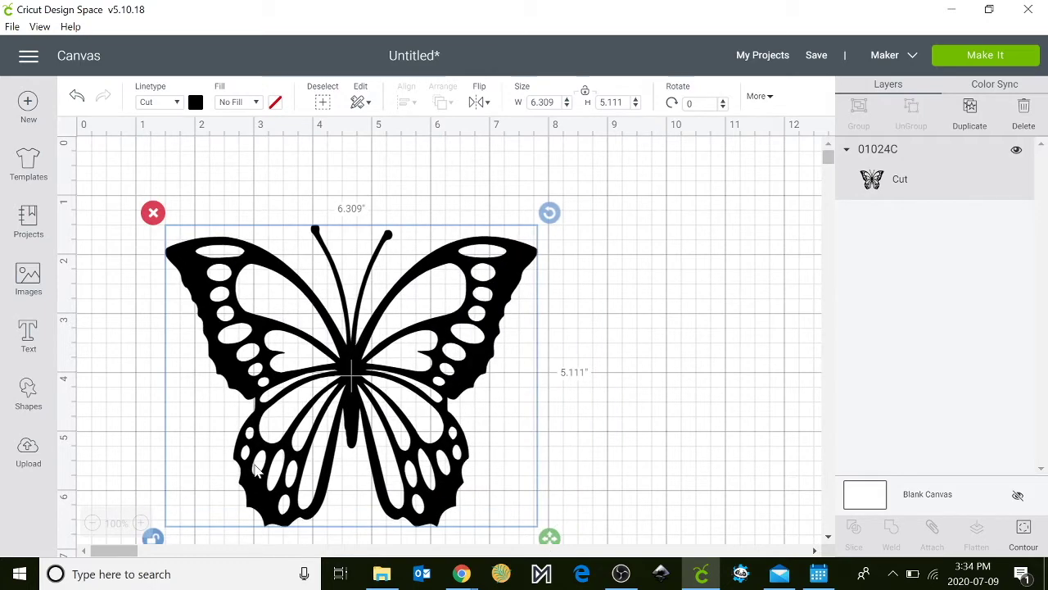
mouse_move(549, 211)
mouse_down()
mouse_move(541, 202)
mouse_move(578, 227)
mouse_move(540, 201)
mouse_move(542, 212)
mouse_up()
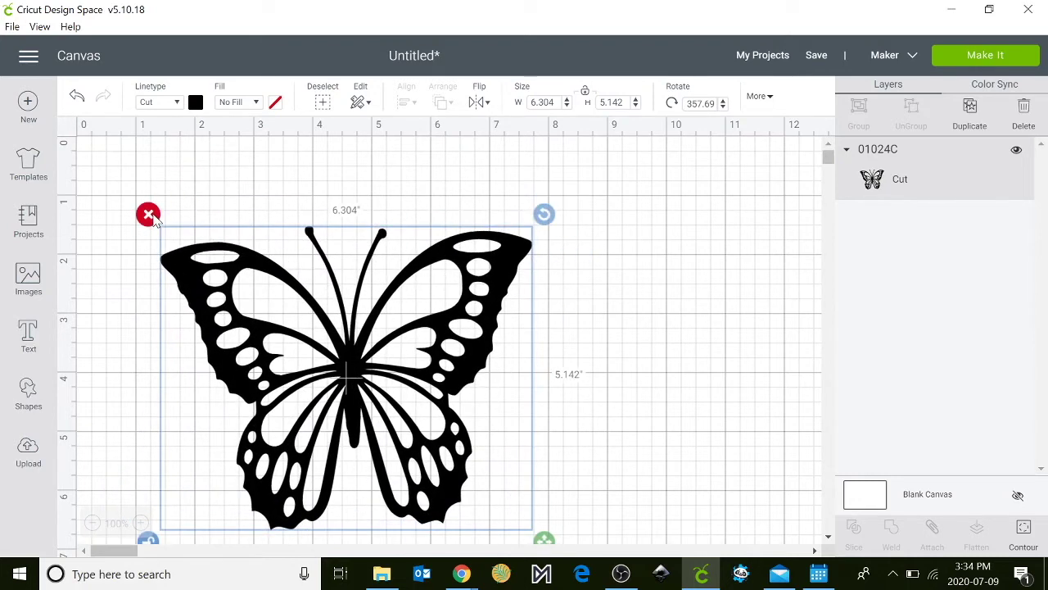
key(ctrl+z)
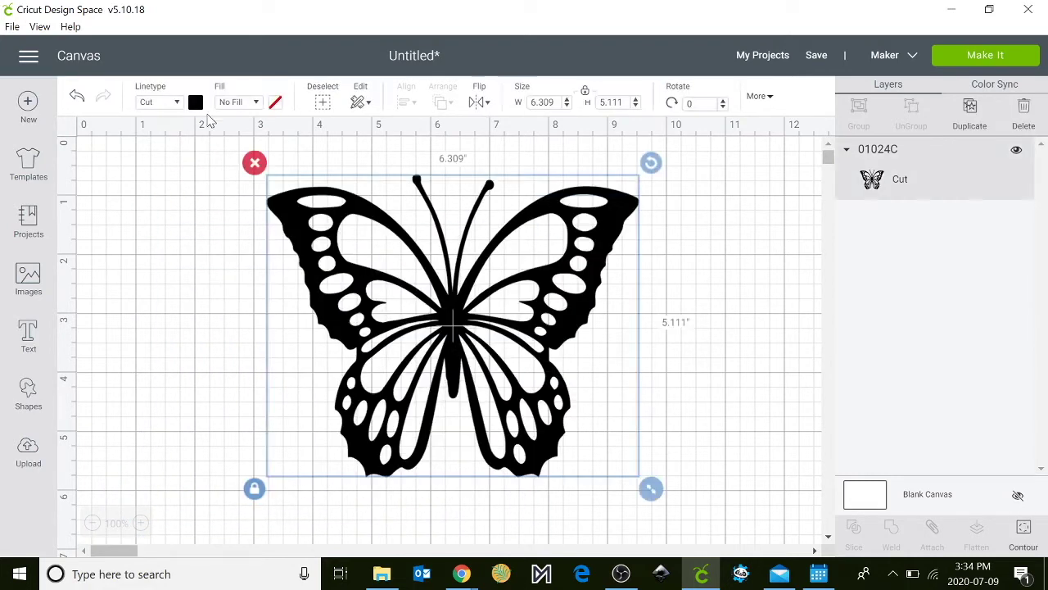
Recolour the butterfly purple and nudge it left and down on the canvas
click(177, 104)
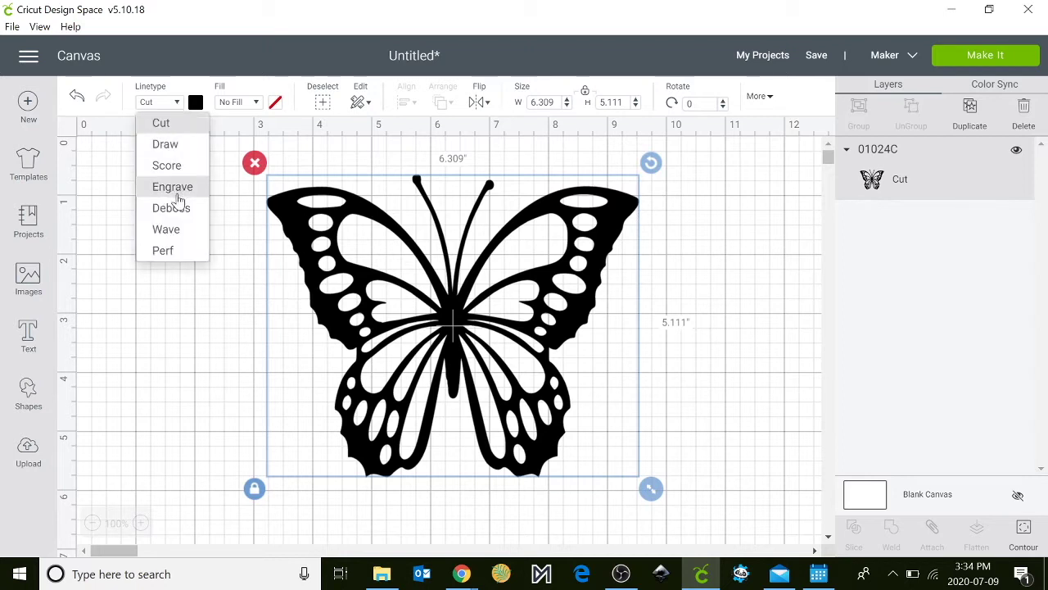
click(196, 103)
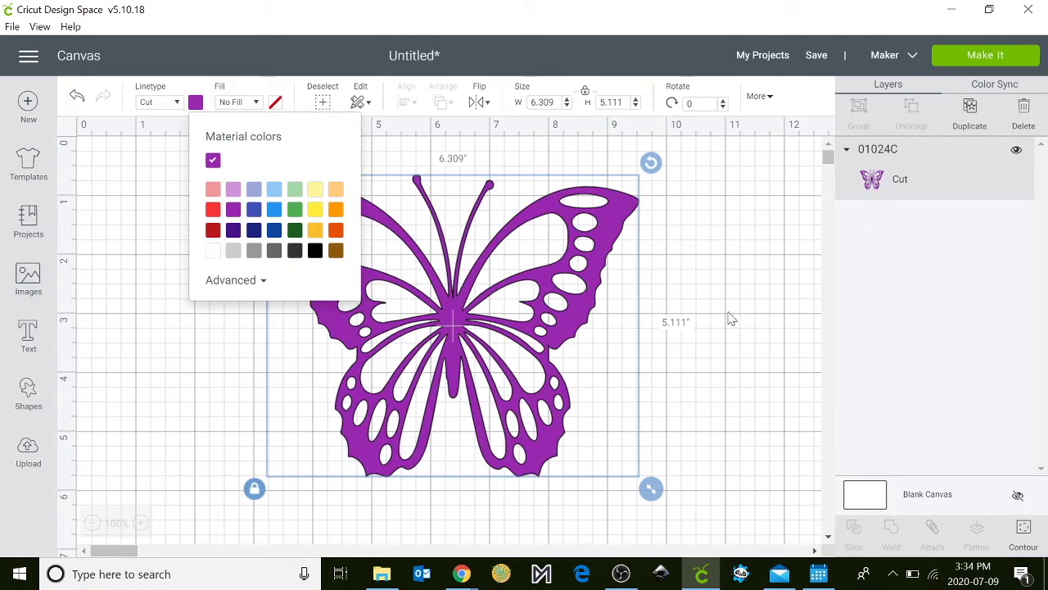
click(667, 303)
drag(611, 250, 597, 278)
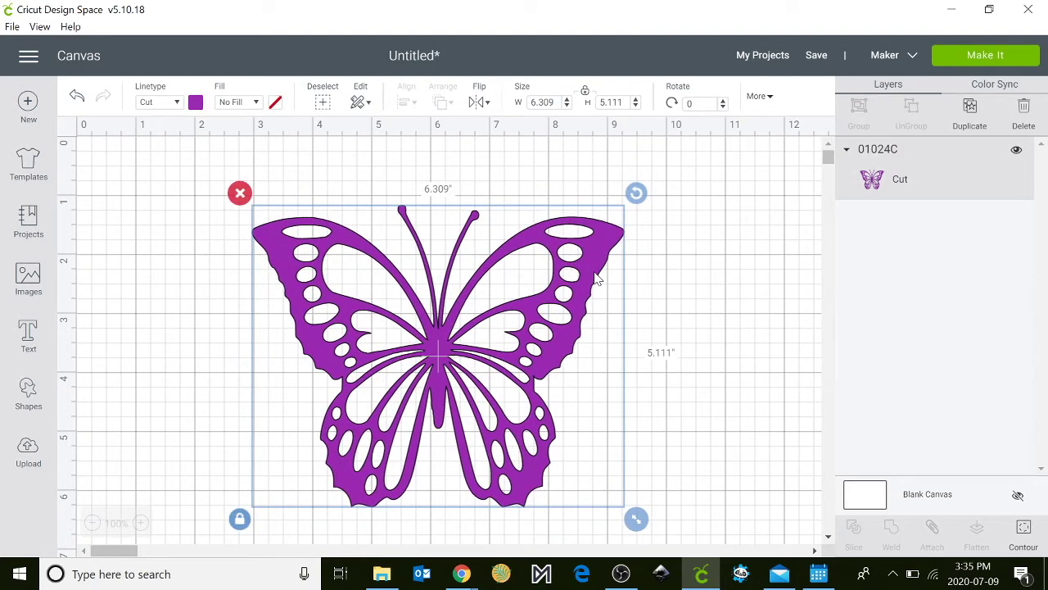
click(462, 573)
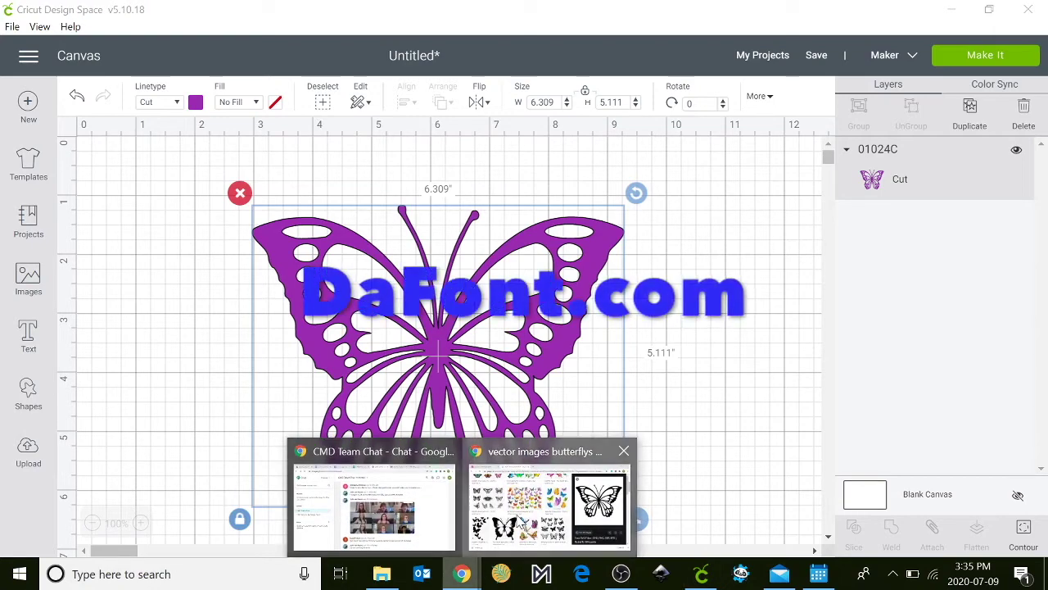
Switch to the DaFont site in Chrome and scroll to the top of the page
click(562, 500)
click(94, 11)
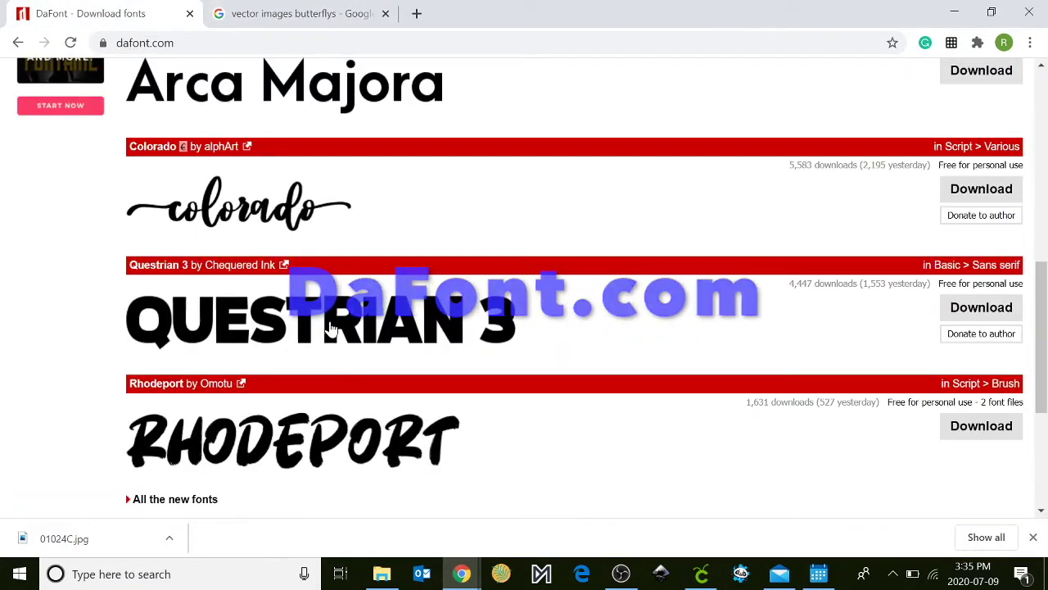
scroll(354, 278, up, 3)
scroll(354, 278, up, 2)
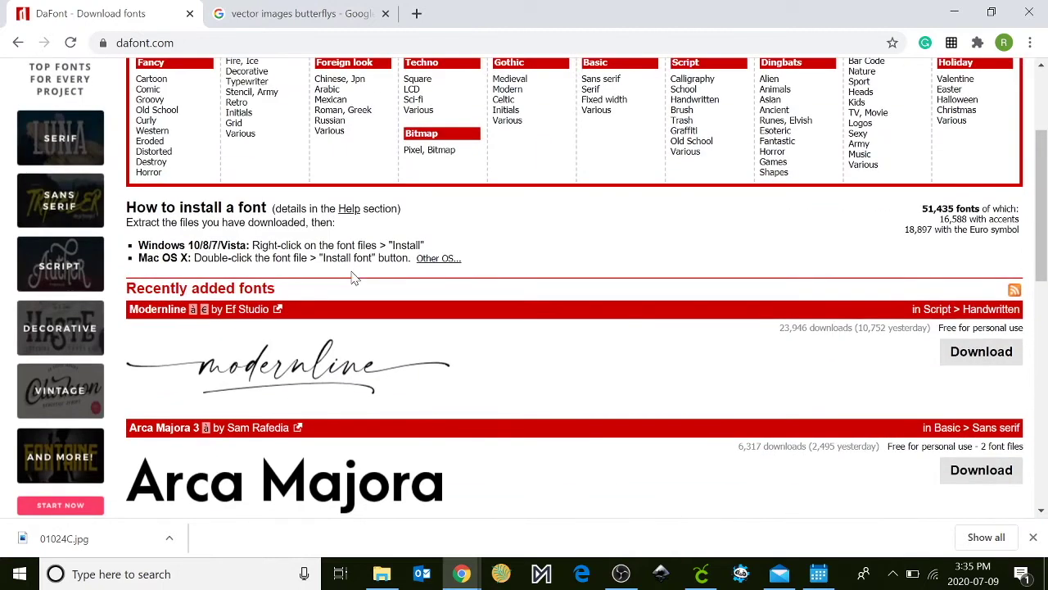
scroll(353, 279, up, 2)
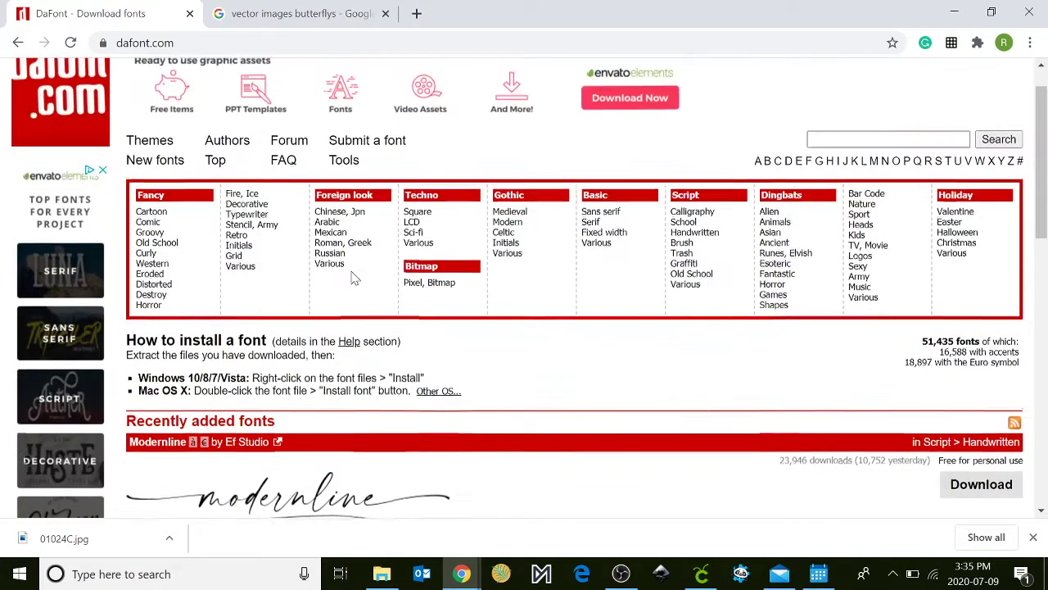
Preview 'Rachel' across the Script > Calligraphy fonts and scroll through the results
click(696, 215)
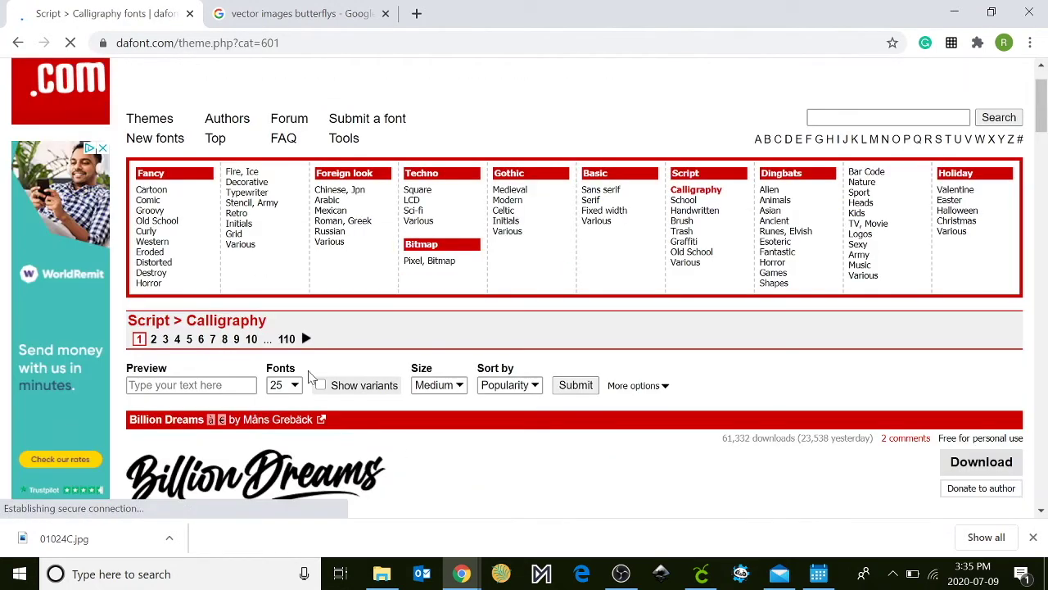
click(576, 452)
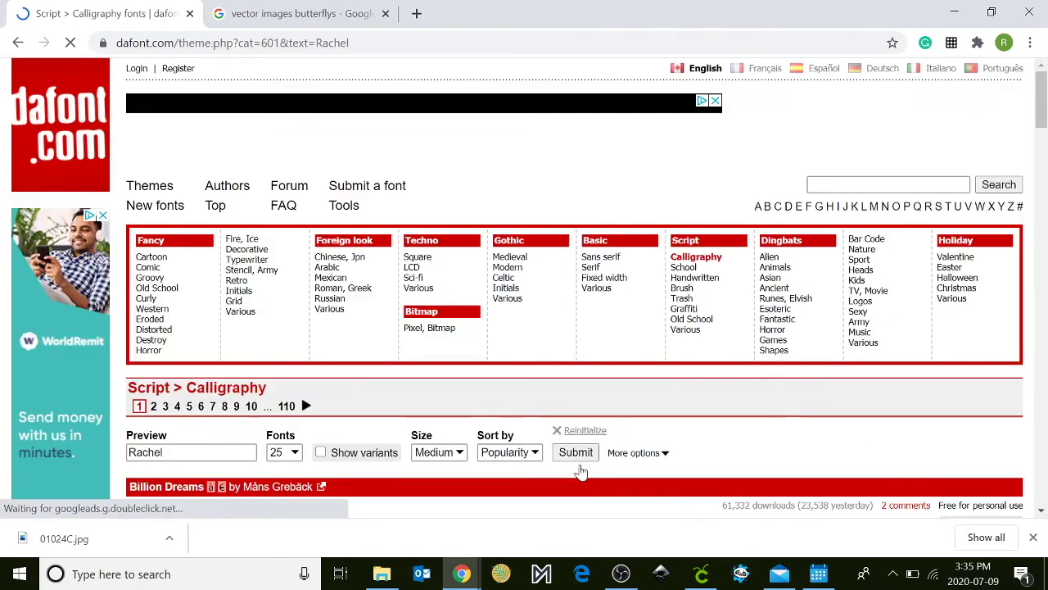
scroll(293, 434, down, 5)
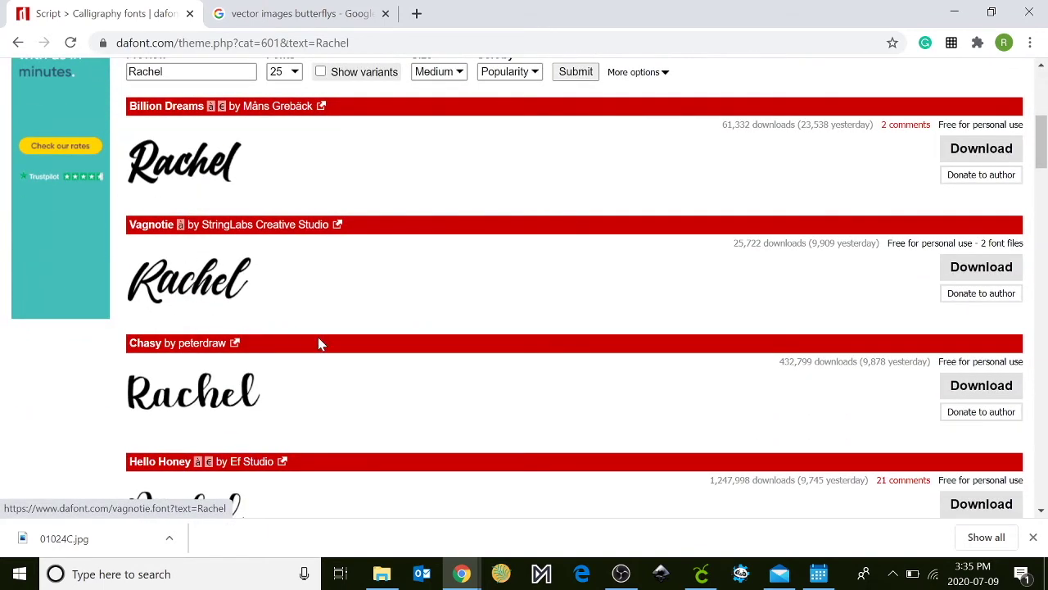
scroll(319, 344, down, 9)
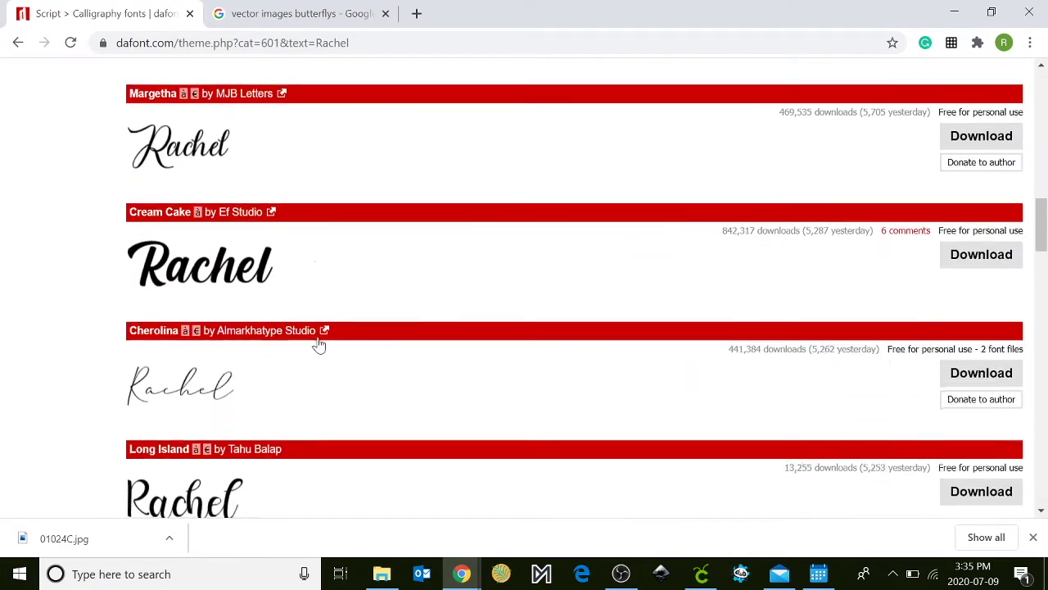
scroll(319, 346, down, 12)
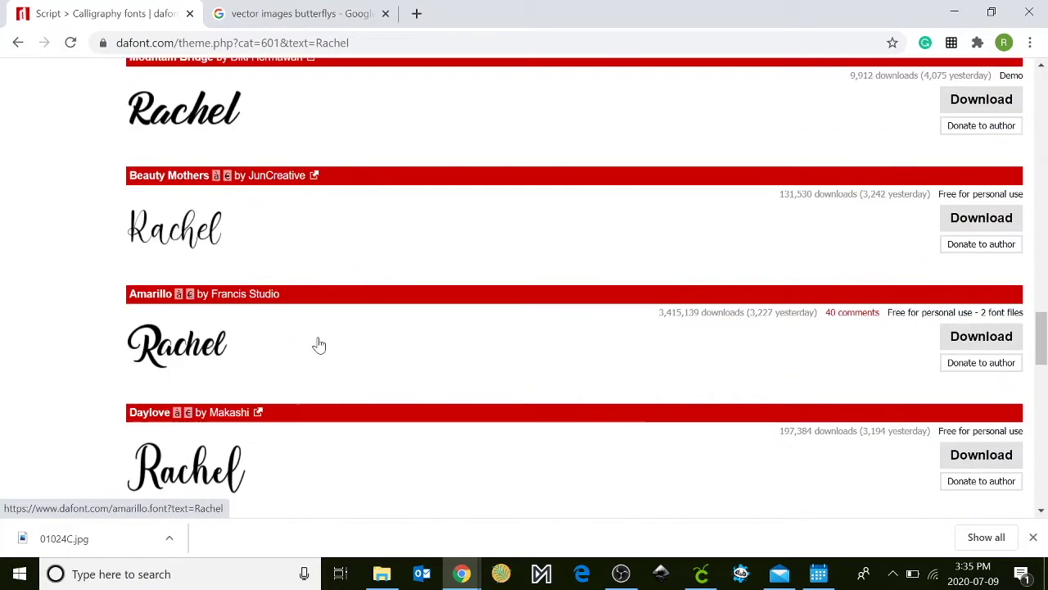
scroll(318, 345, down, 9)
Launch Snipping Tool via 'Snip' search and capture the bold Muthiara 'Rachel' sample
key(super)
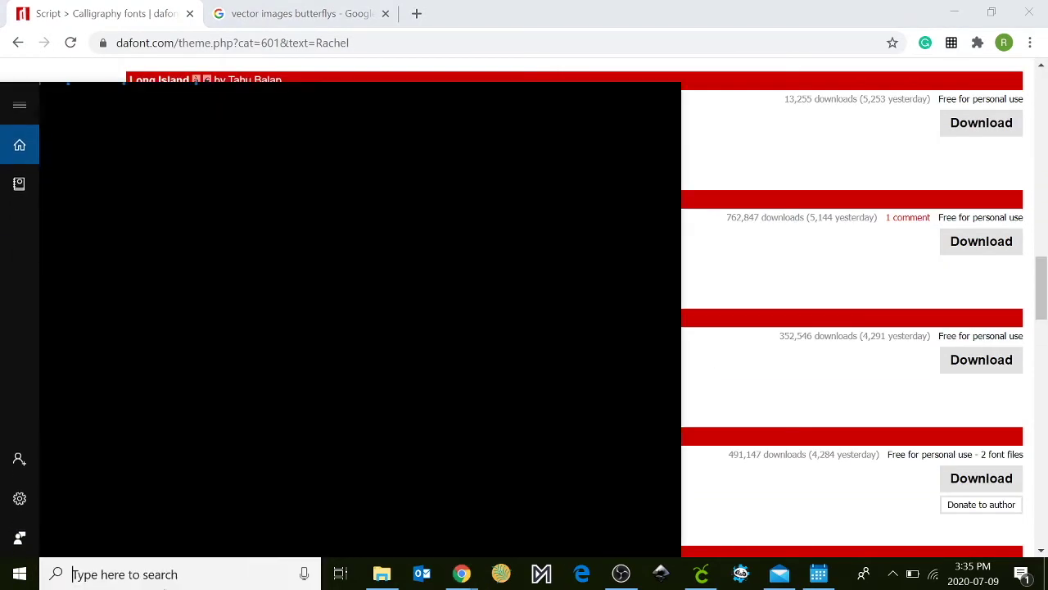
text(Snip)
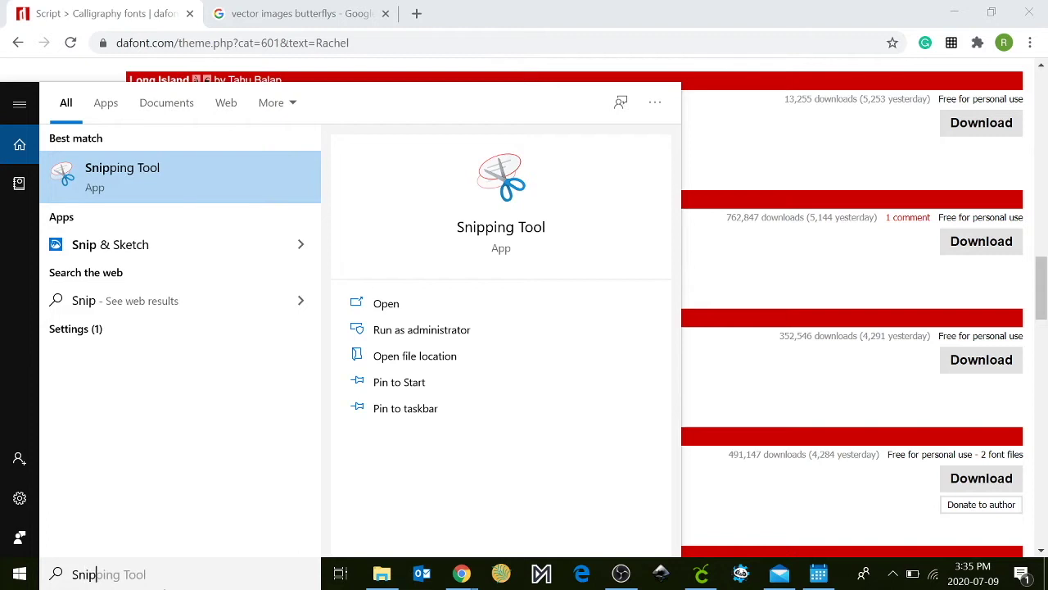
click(223, 186)
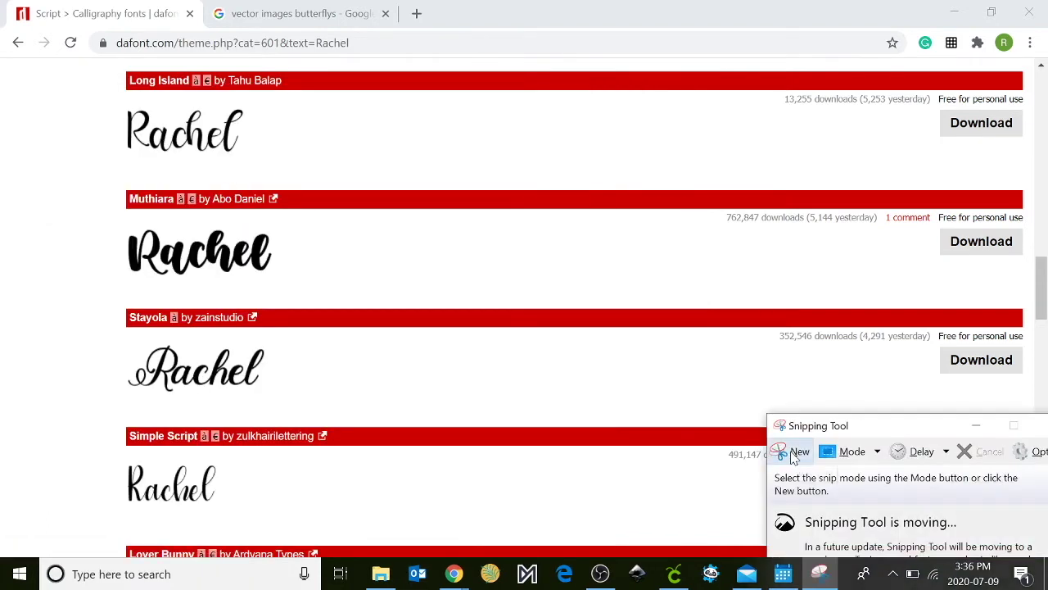
click(792, 455)
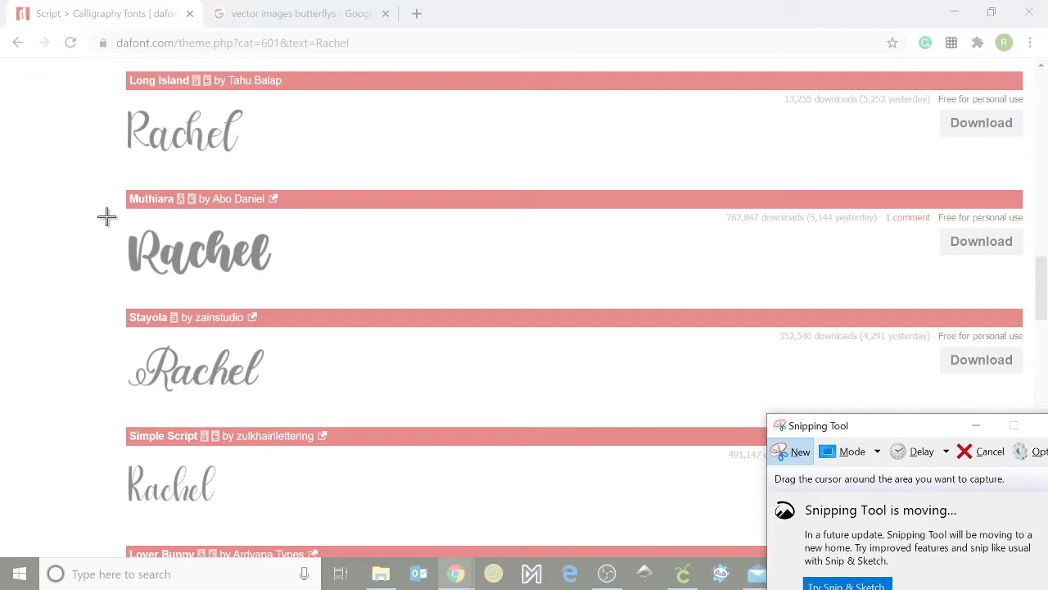
drag(106, 216, 292, 286)
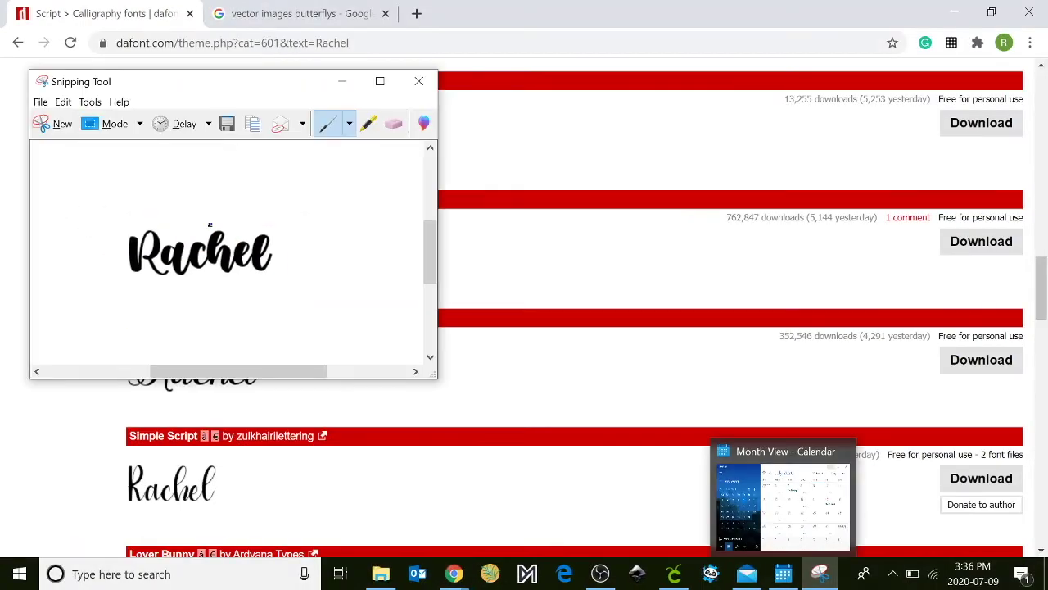
Save the capture to the Desktop as the PNG 'Capture' and return to Cricut Design Space
click(41, 103)
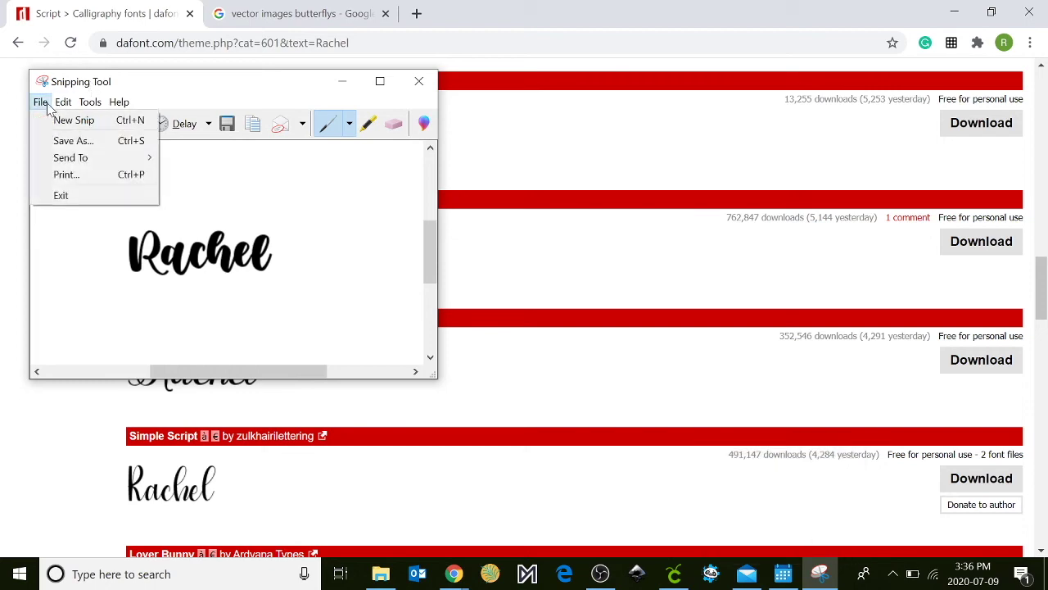
click(72, 141)
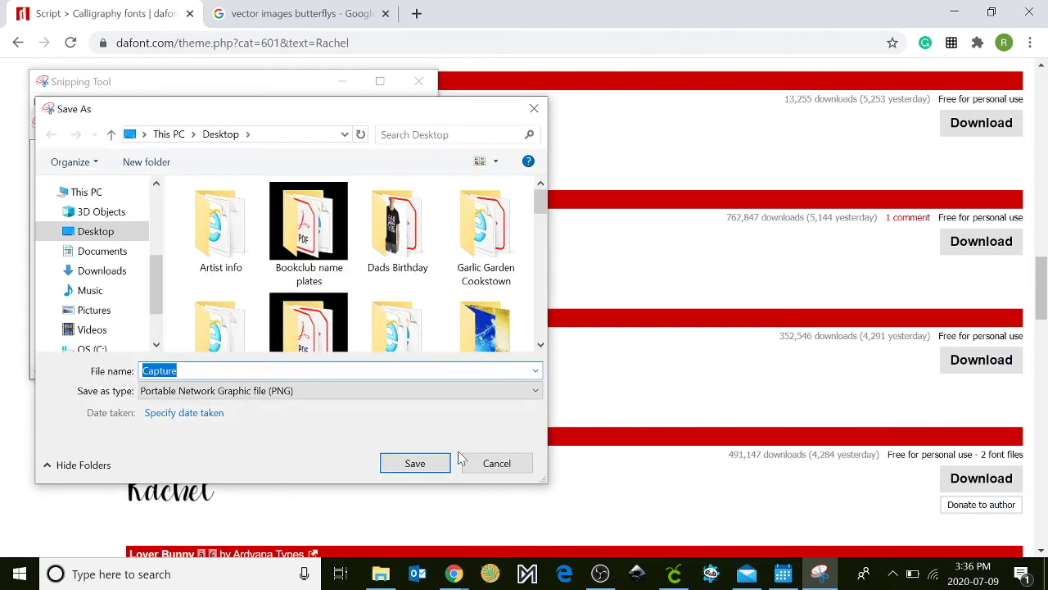
click(415, 463)
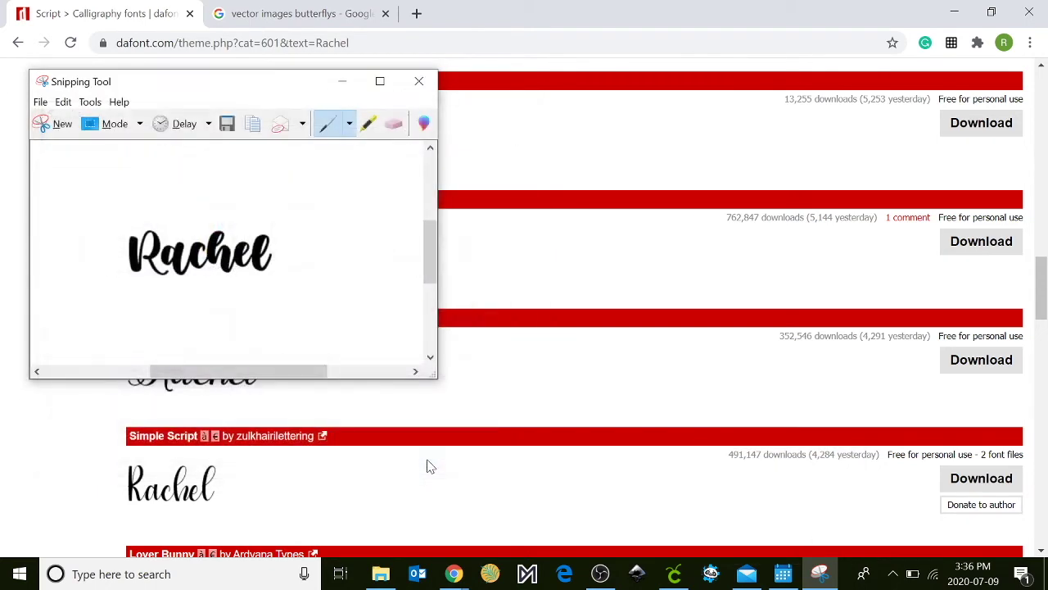
click(673, 578)
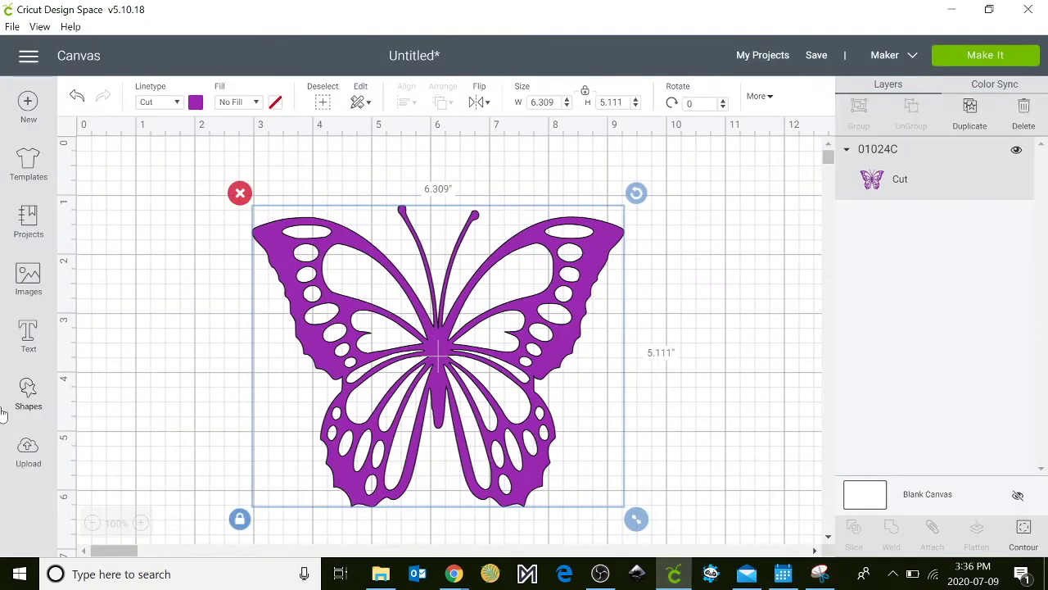
Upload the Capture screenshot from the Desktop and mark it as a Simple image
click(27, 450)
click(288, 300)
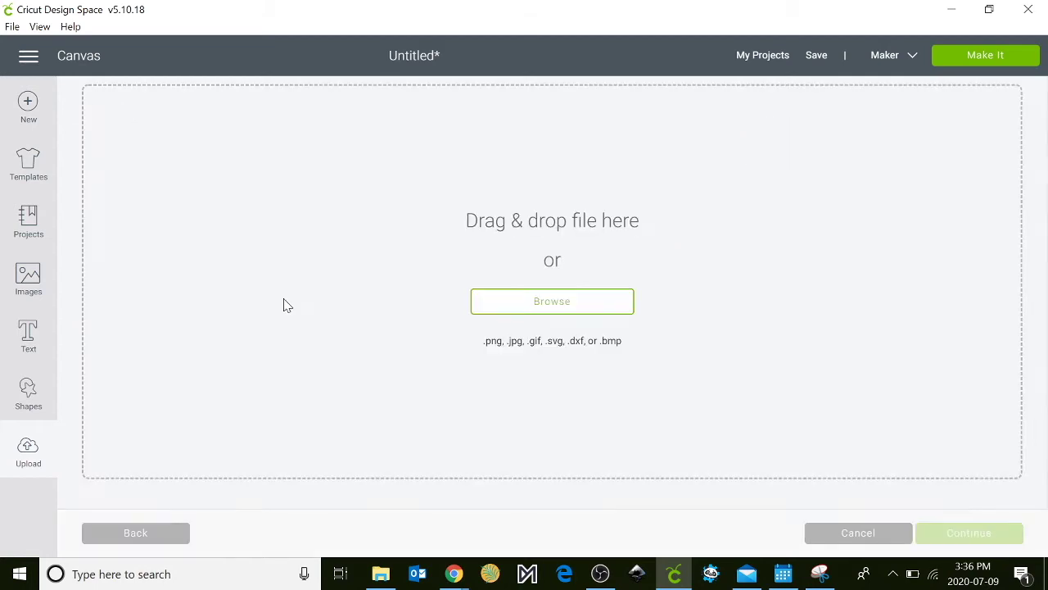
click(547, 302)
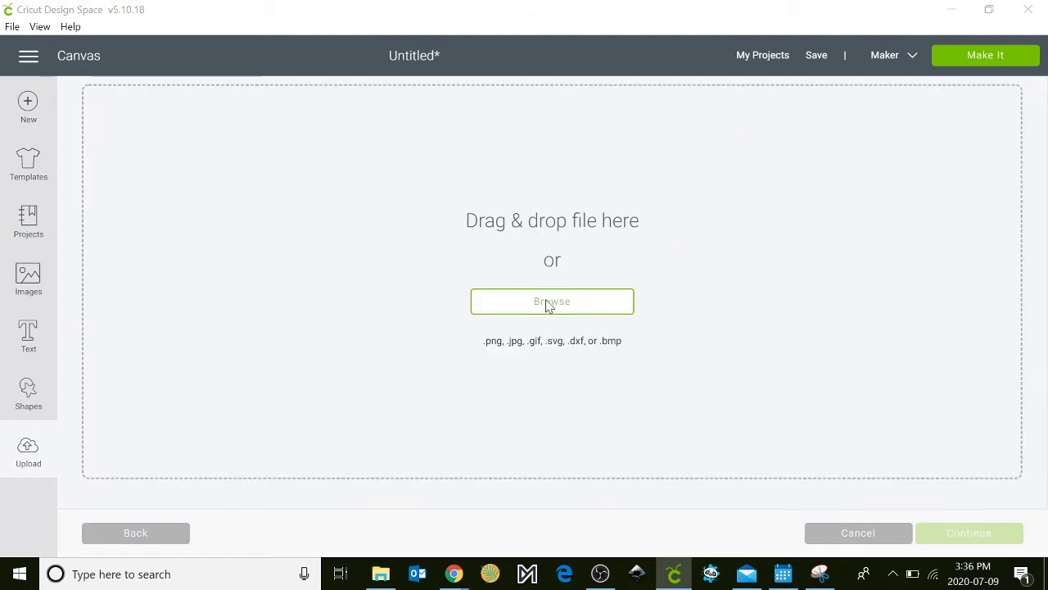
scroll(274, 305, down, 3)
scroll(275, 304, down, 10)
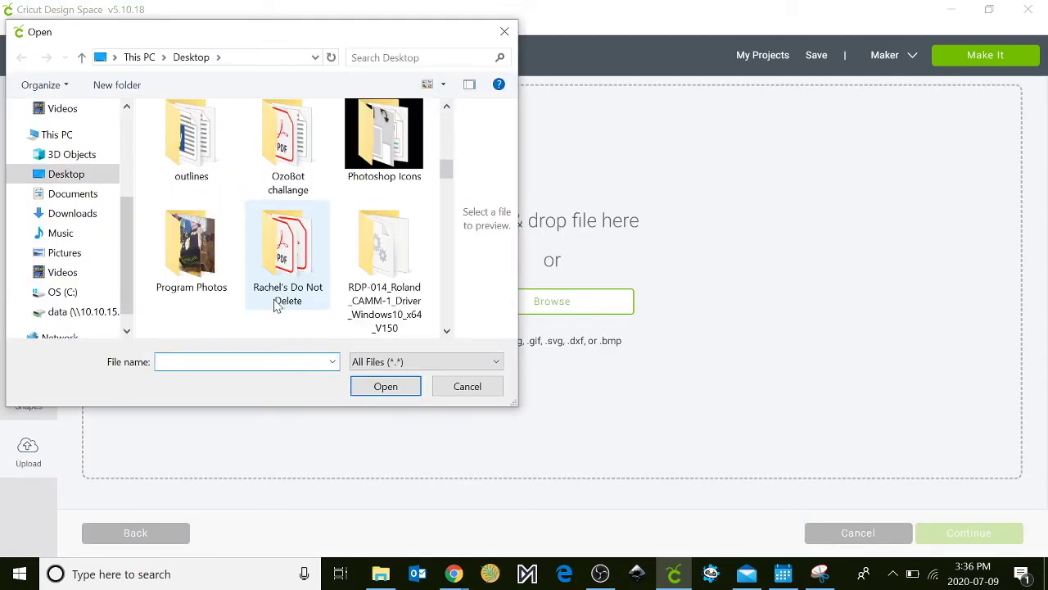
scroll(275, 304, down, 4)
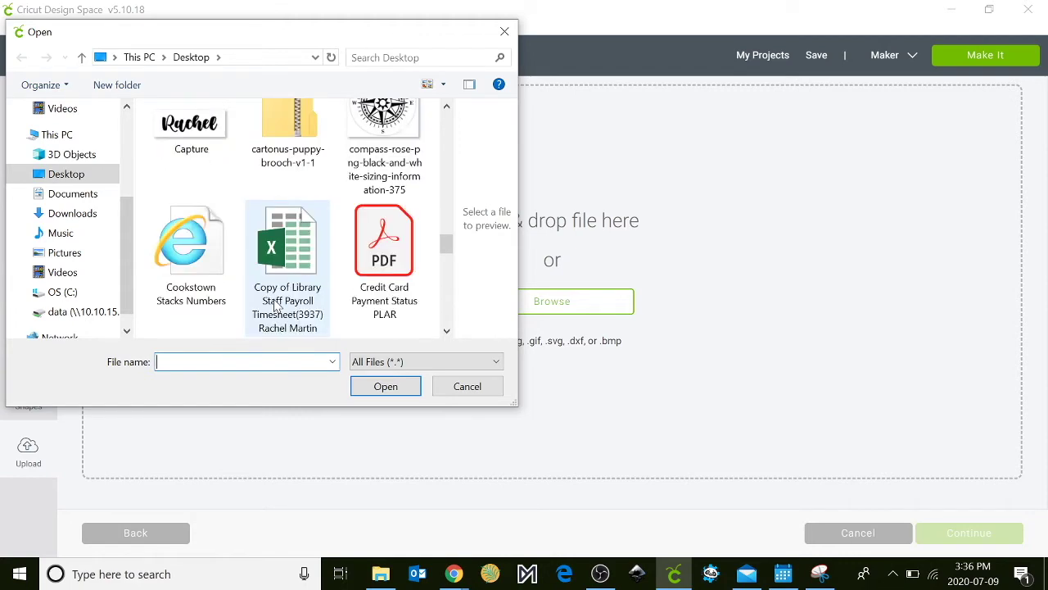
scroll(275, 304, up, 3)
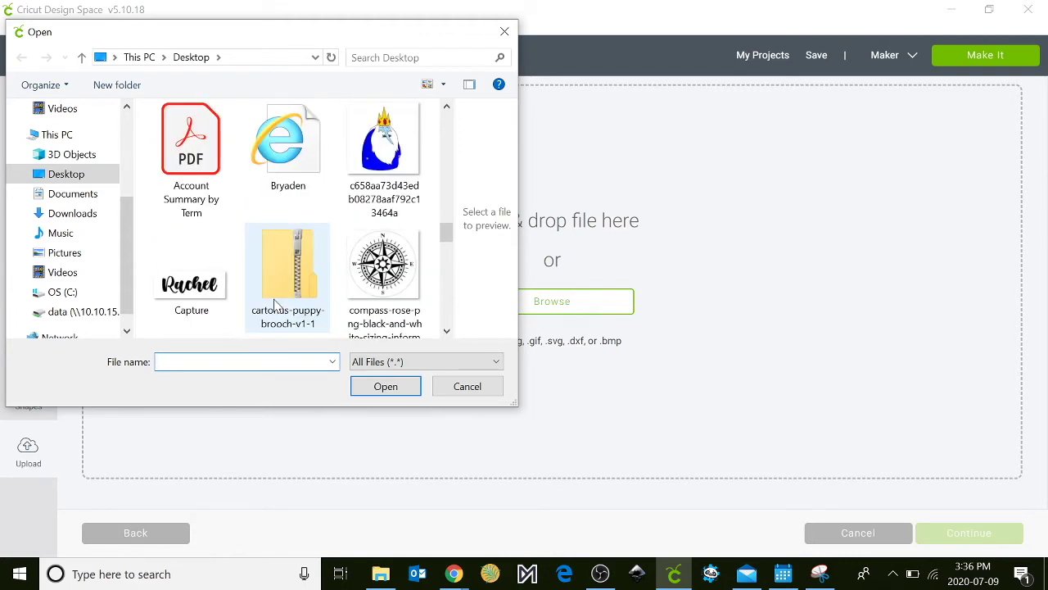
click(207, 306)
click(389, 381)
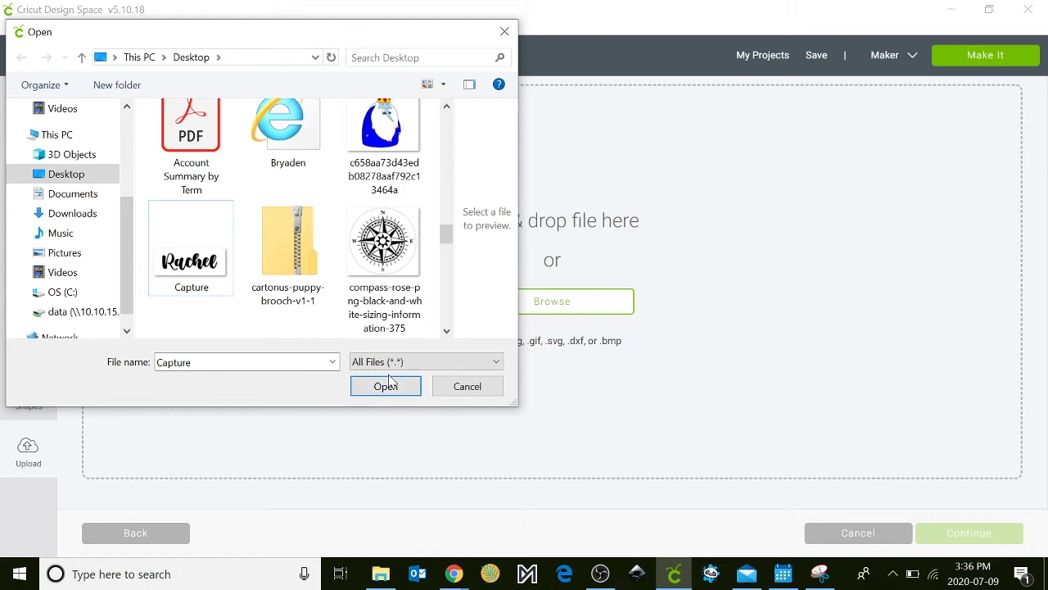
click(389, 381)
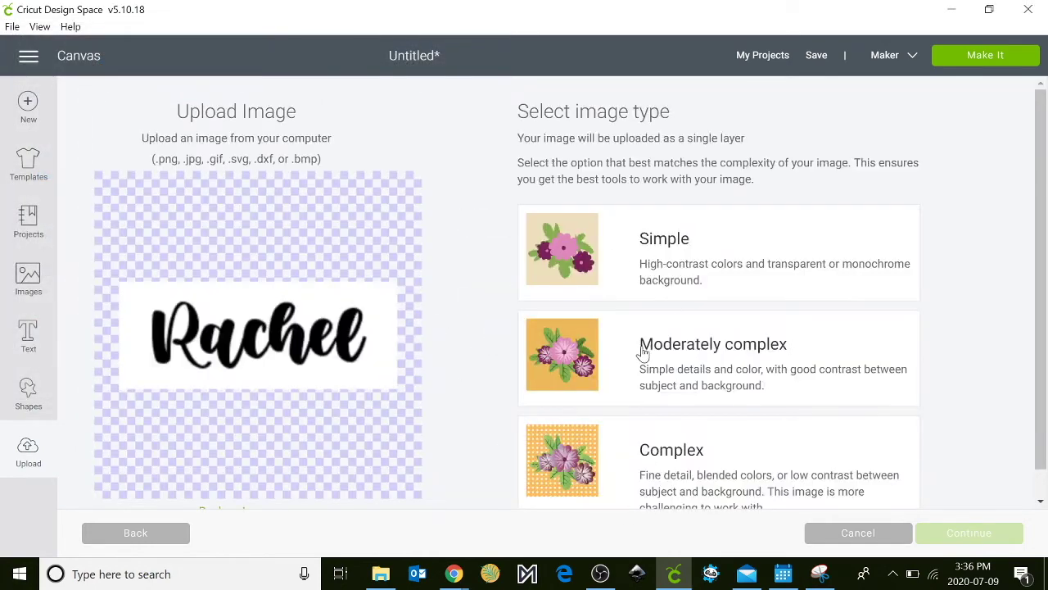
click(647, 240)
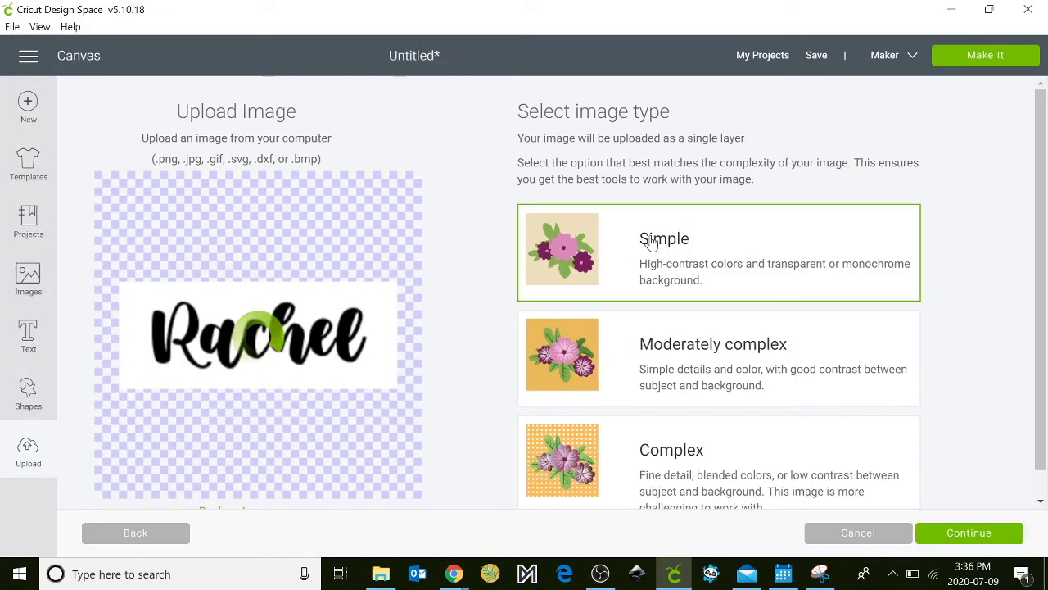
Erase the white background around Rachel and save the Capture image as a cut image
click(958, 544)
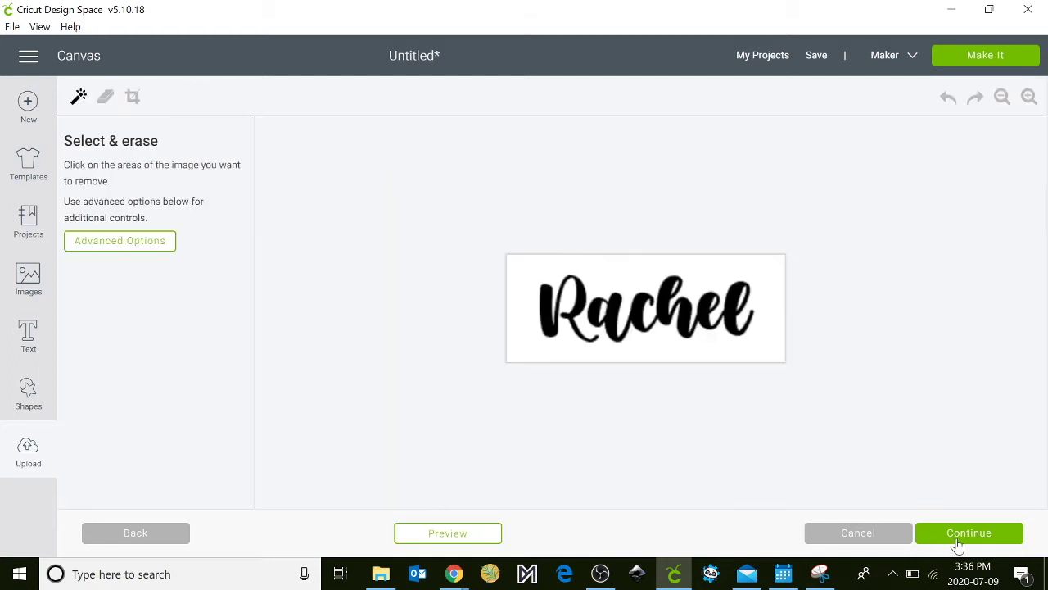
click(532, 264)
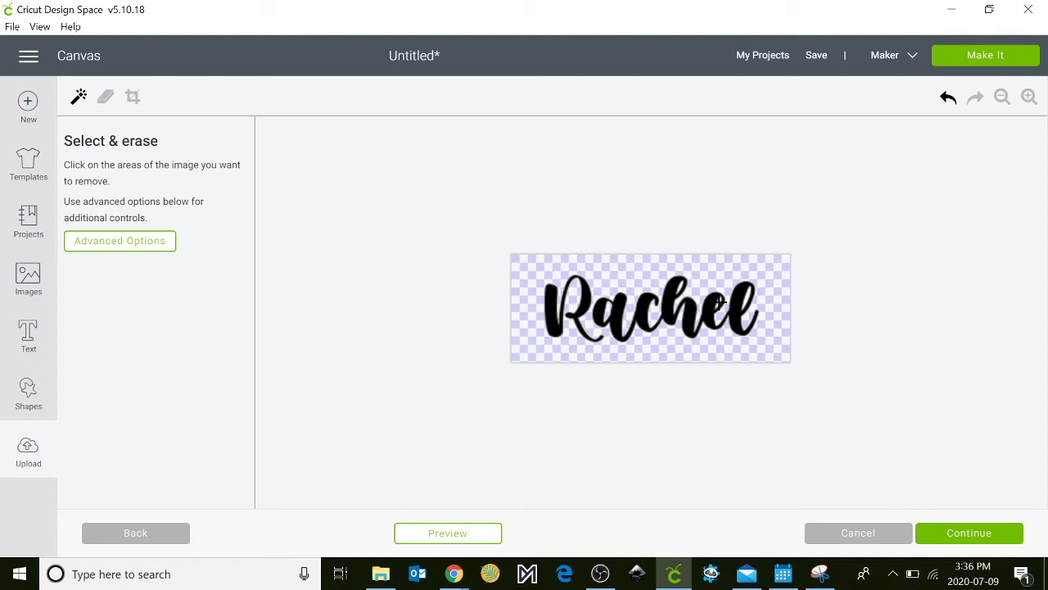
click(955, 535)
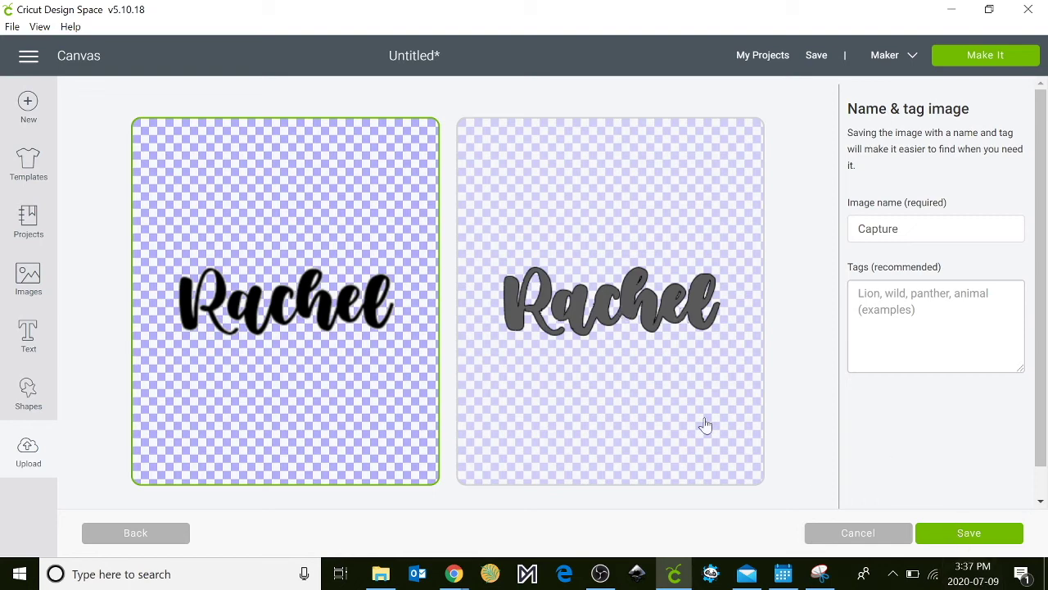
click(658, 372)
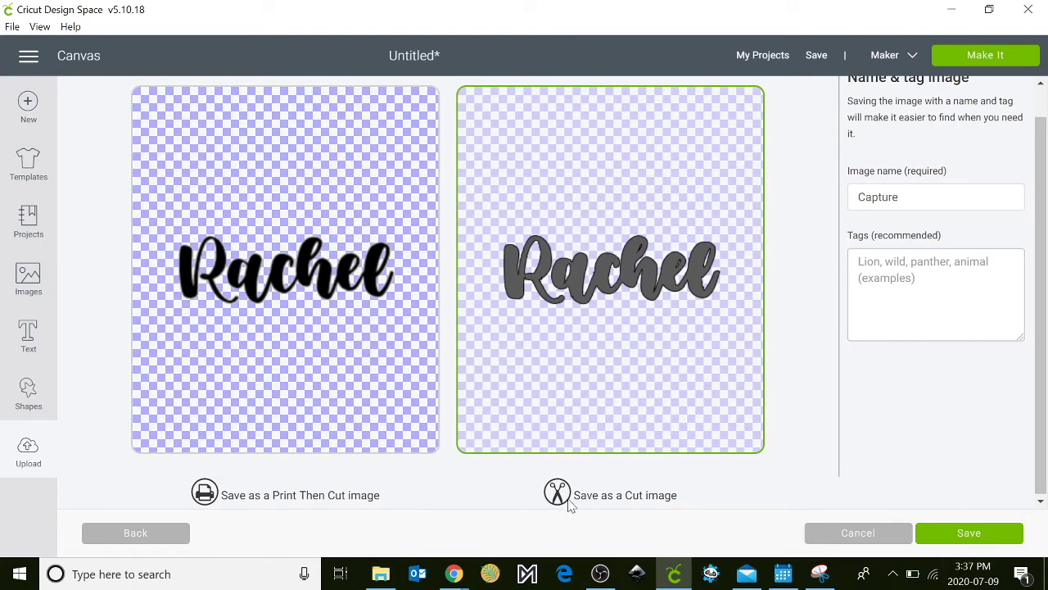
click(954, 534)
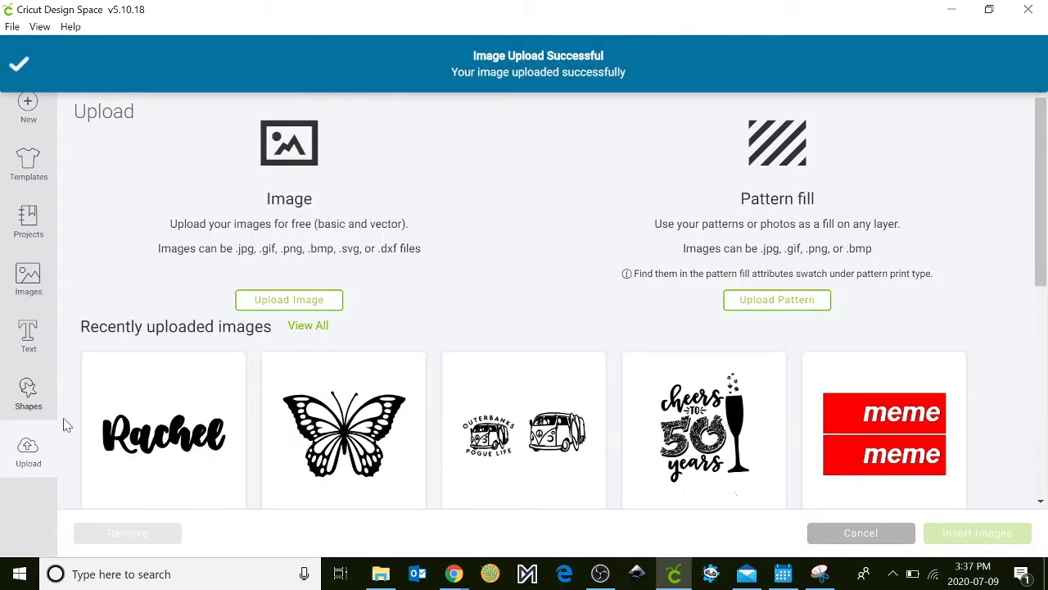
Insert the Rachel upload, shrink the butterfly to about 4.4 × 3.6 inches, and move Rachel beneath it
click(107, 426)
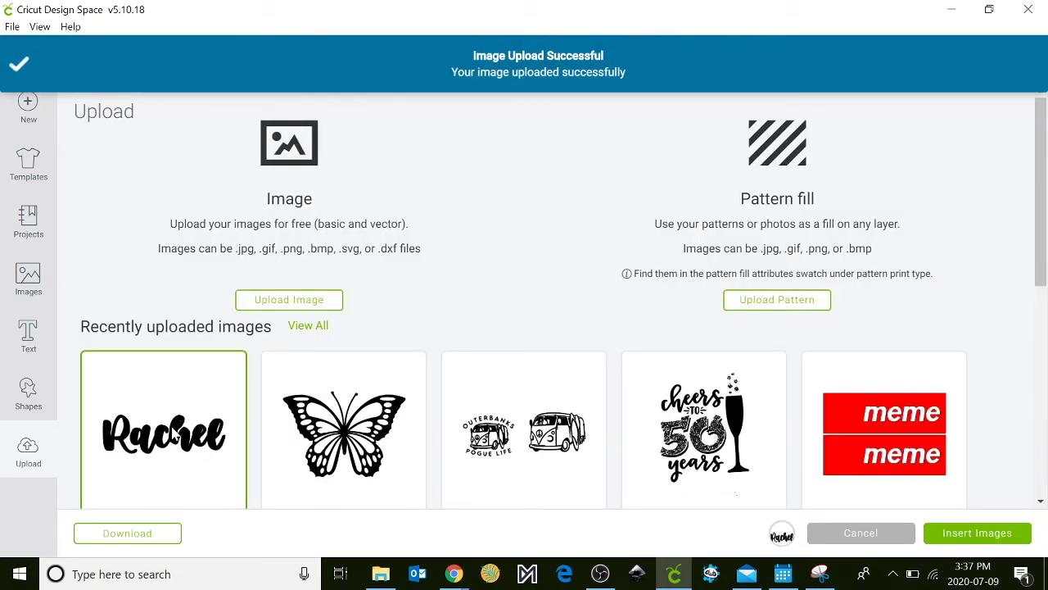
click(979, 535)
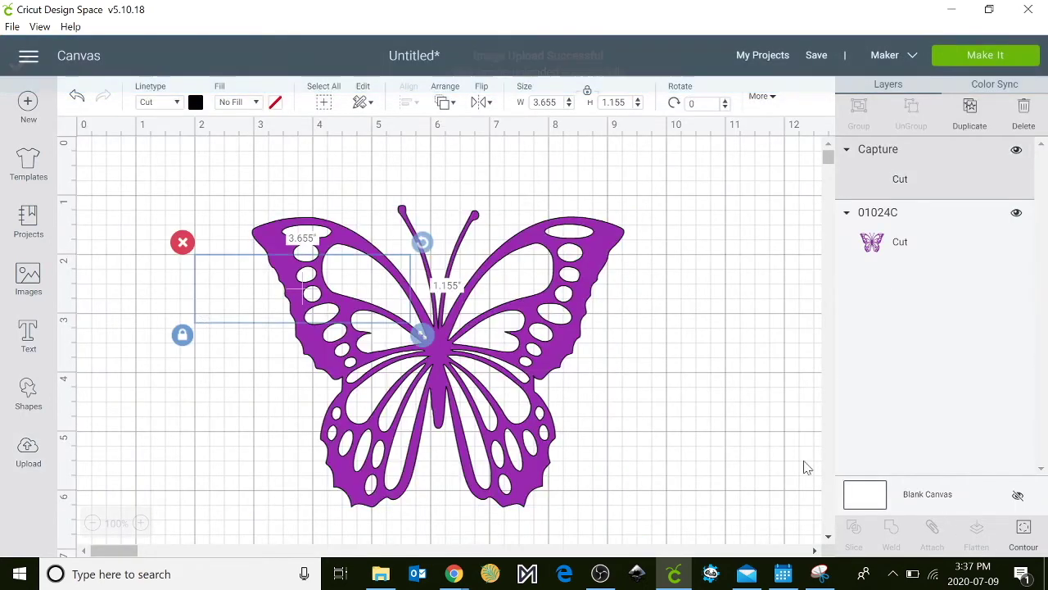
scroll(631, 486, down, 3)
scroll(632, 486, up, 2)
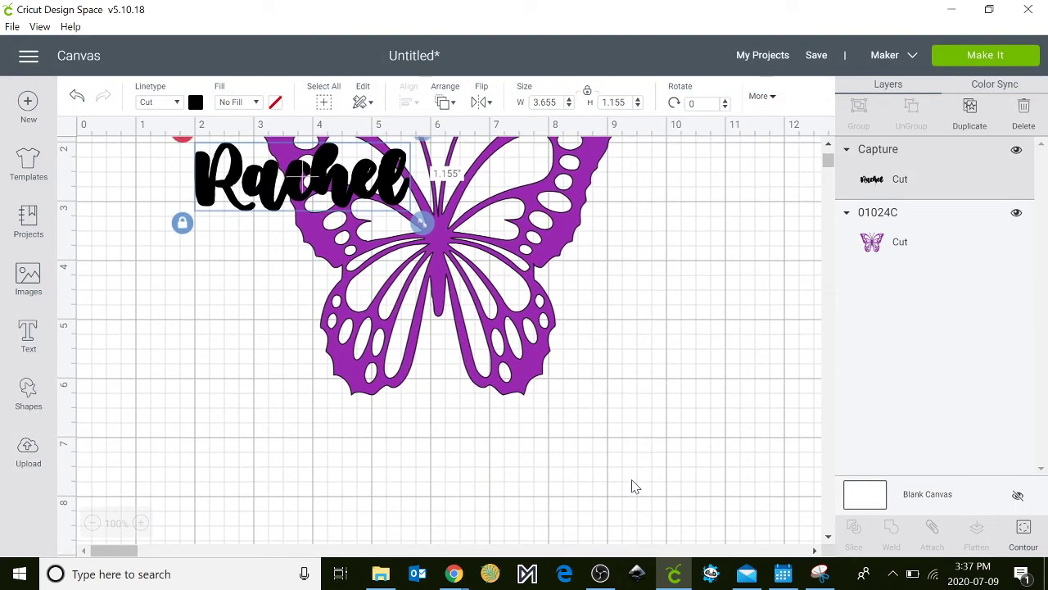
click(483, 379)
drag(636, 407, 523, 316)
drag(350, 175, 432, 354)
Recolour Rachel purple to match the butterfly
scroll(634, 357, up, 2)
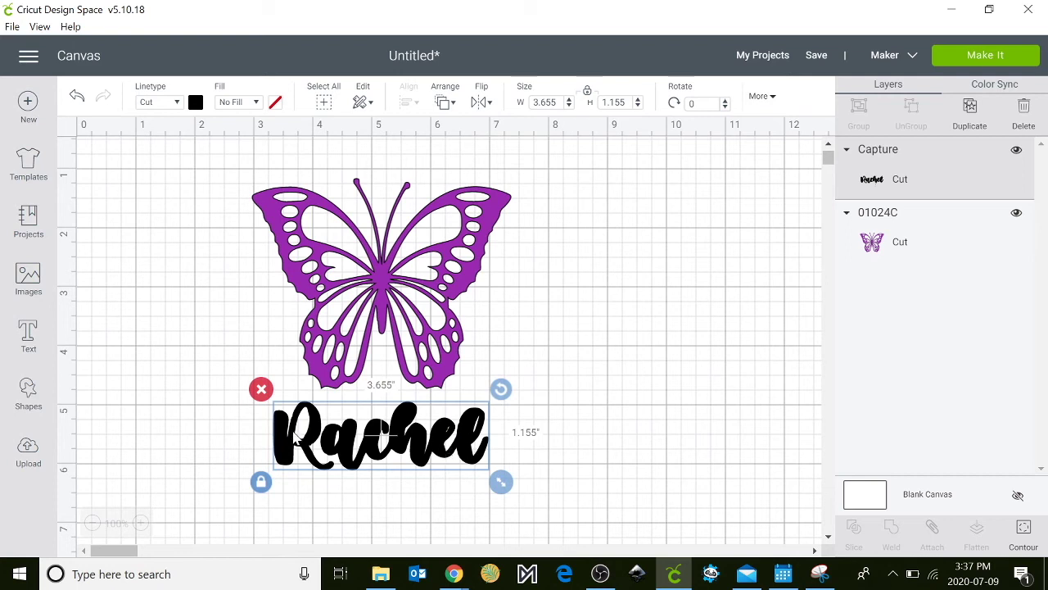
click(196, 102)
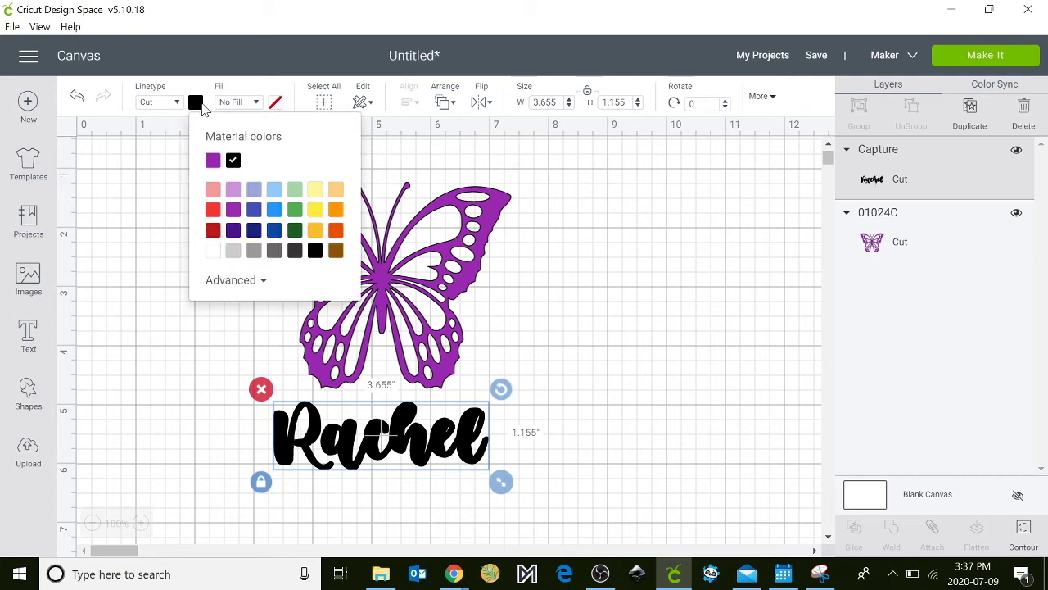
click(214, 161)
click(604, 373)
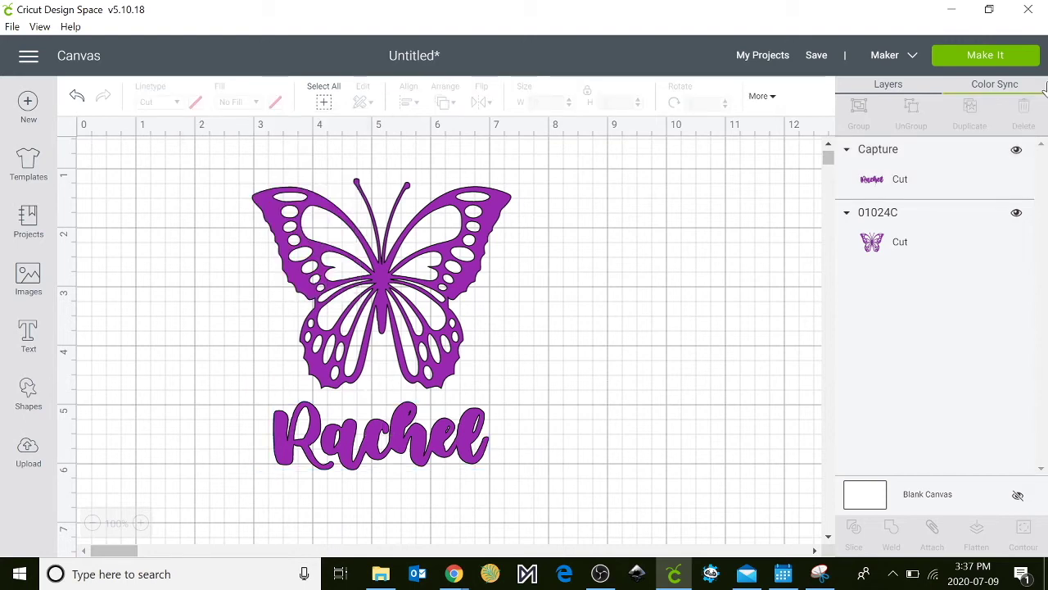
Save the project as 'Rachel Design' in both the cloud and on the computer
click(816, 55)
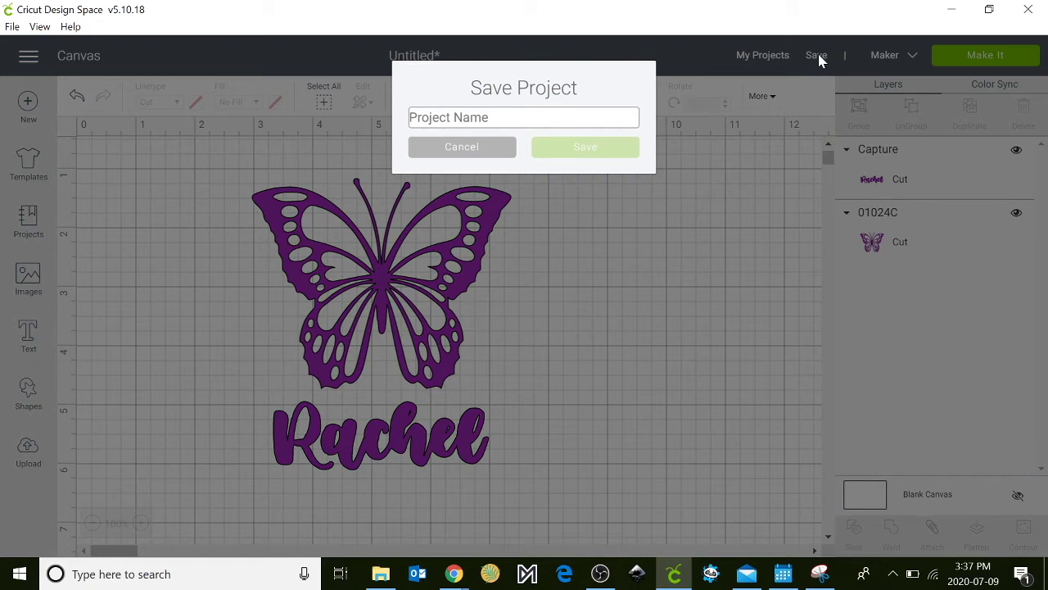
text(R)
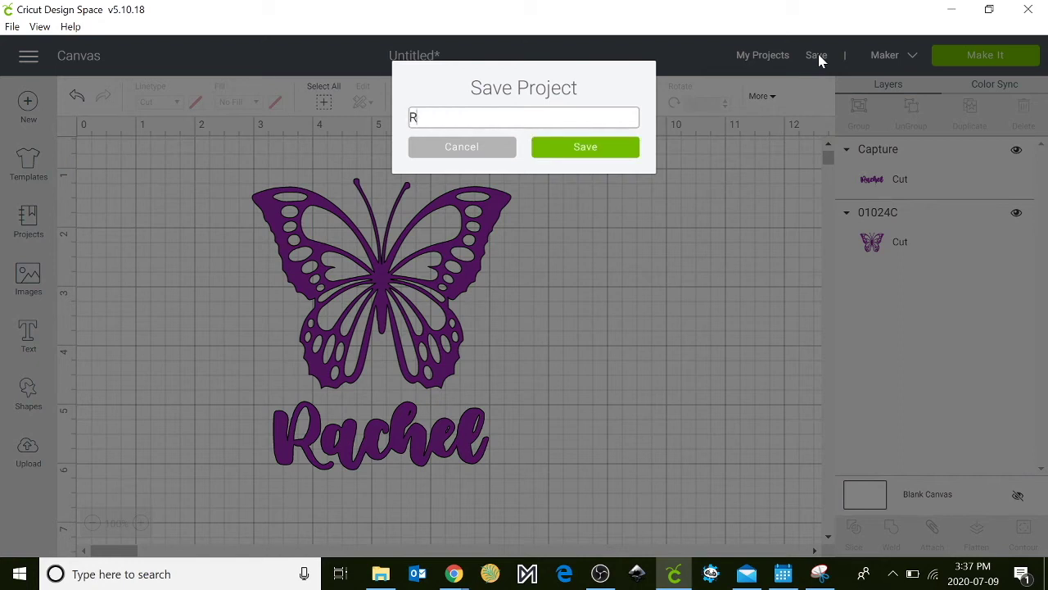
text(Achel Design)
click(591, 149)
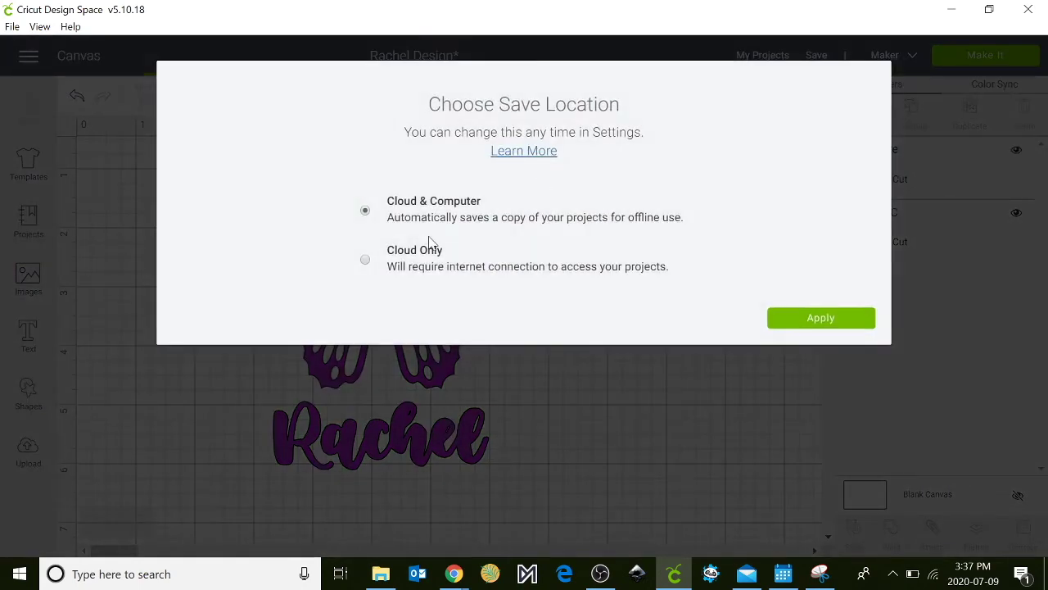
click(794, 317)
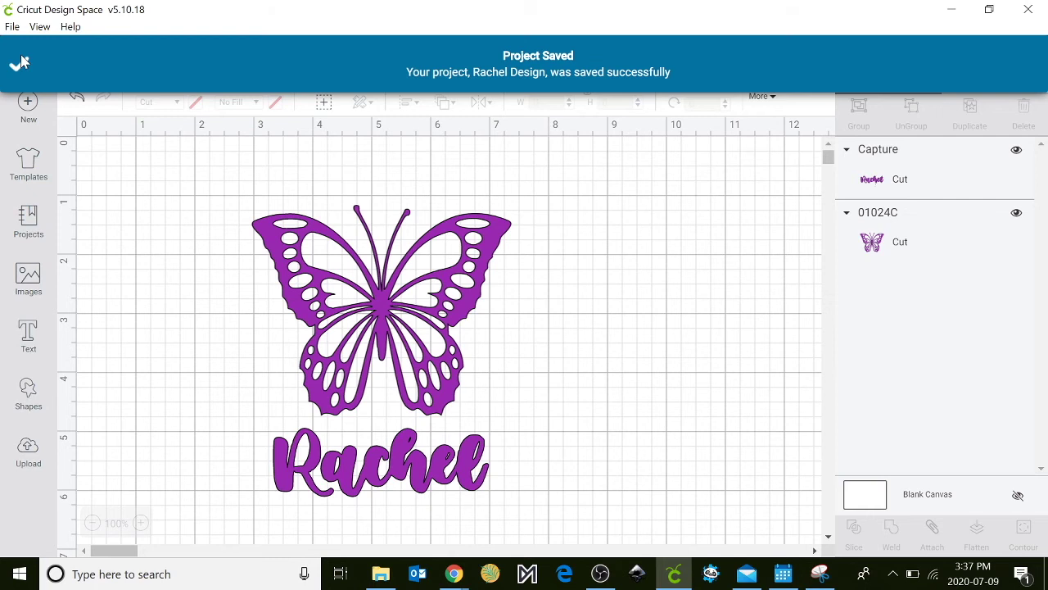
click(427, 261)
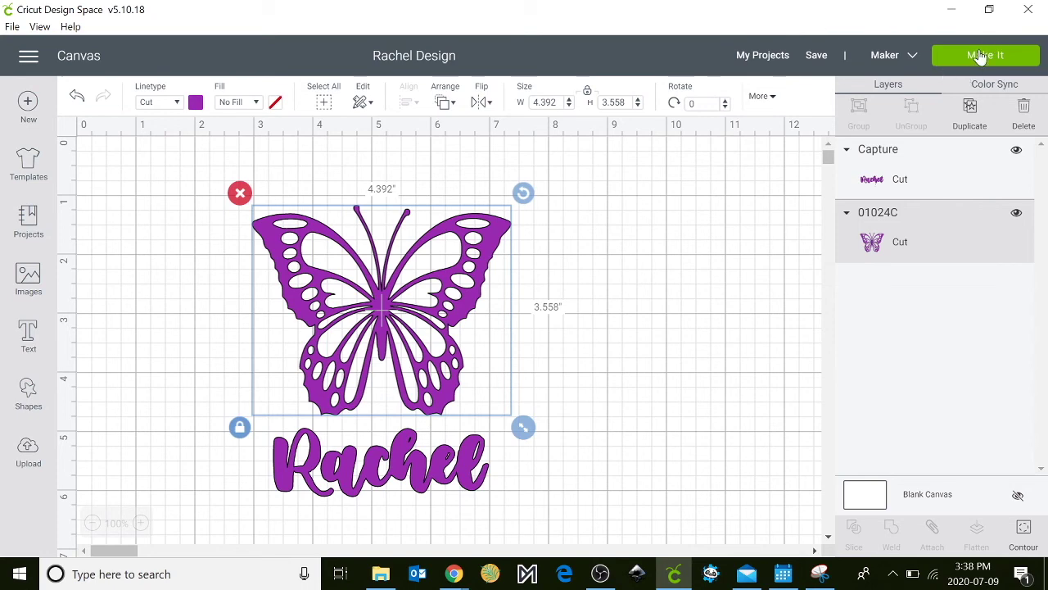
In Make It, position Rachel near the mat top with the butterfly centred beneath, then continue
click(979, 55)
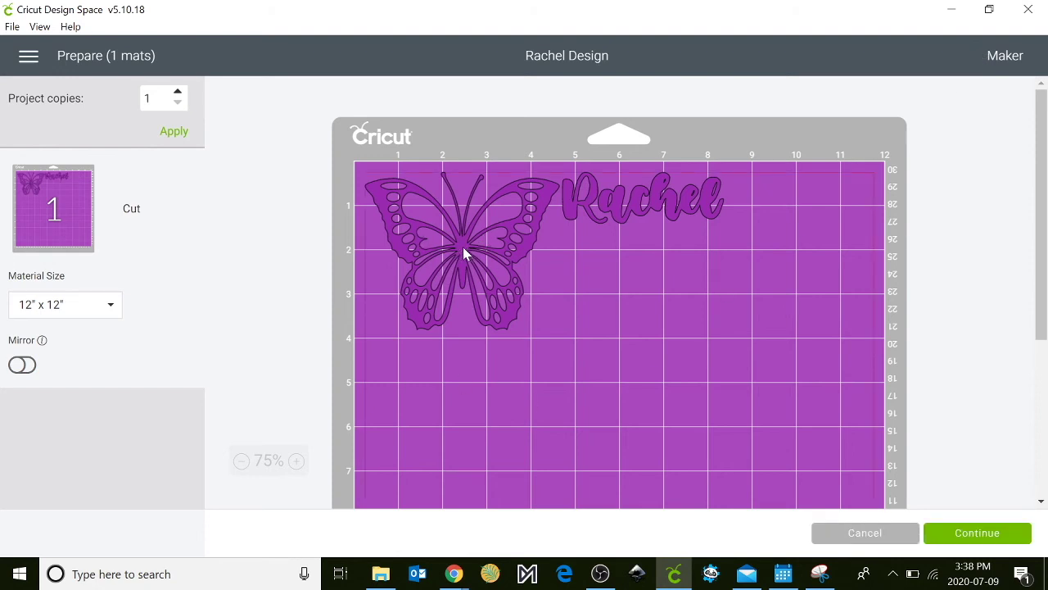
drag(464, 256, 507, 350)
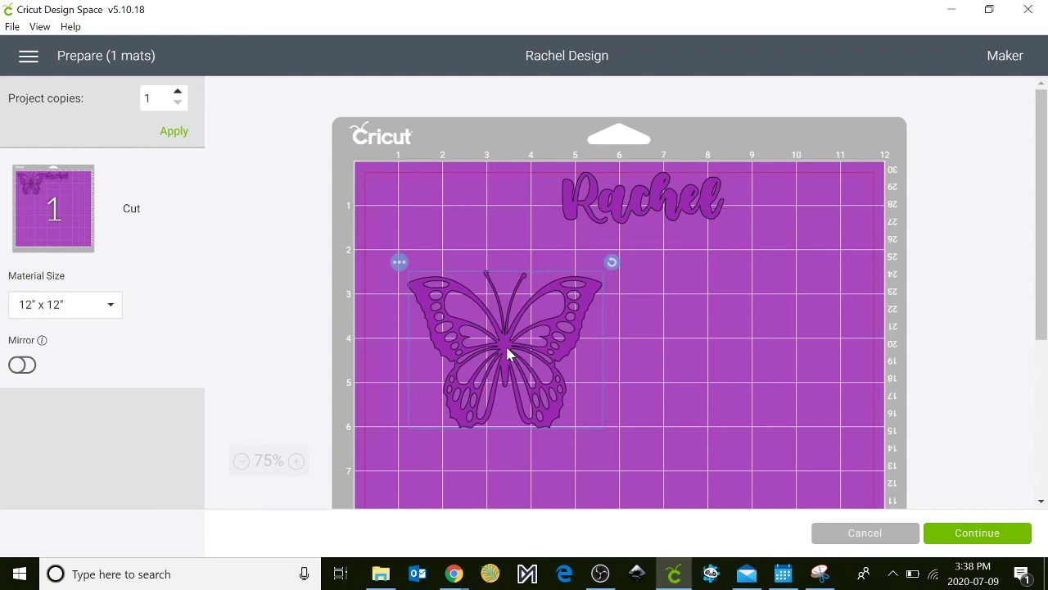
drag(641, 202, 498, 238)
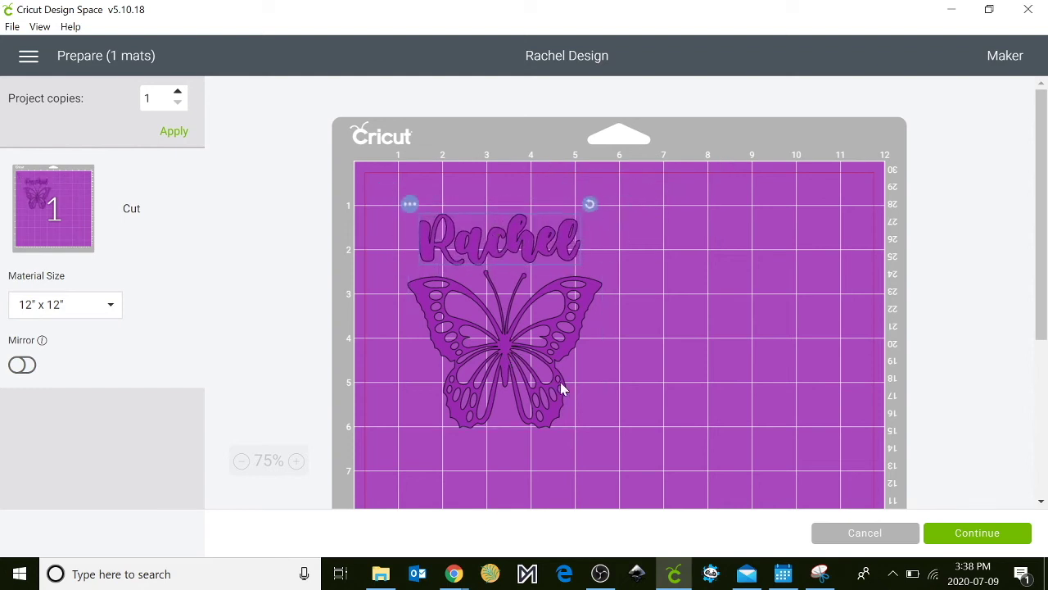
drag(552, 379, 494, 350)
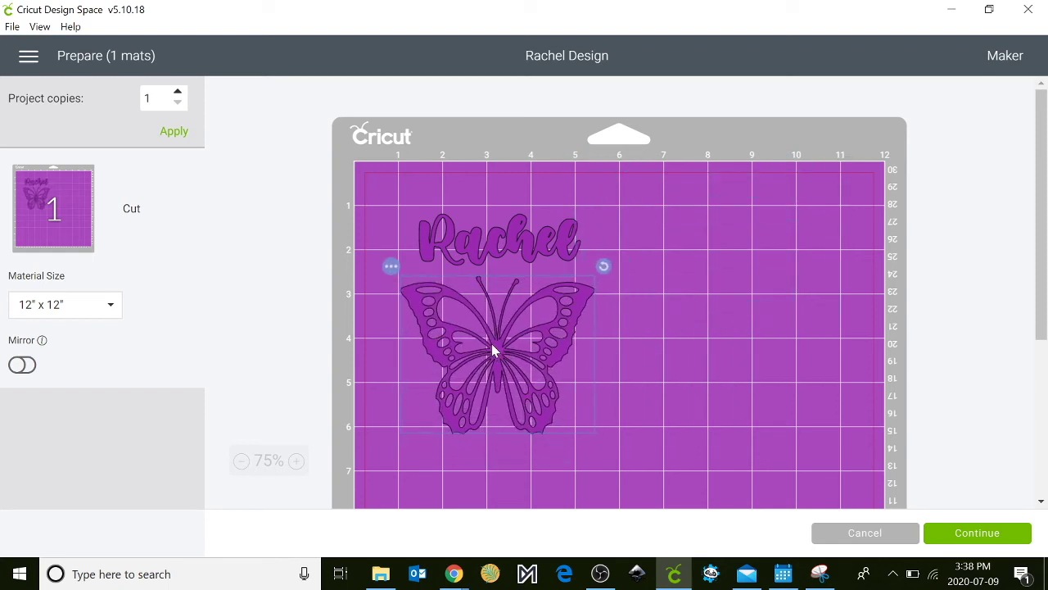
drag(460, 254, 434, 225)
drag(455, 304, 442, 292)
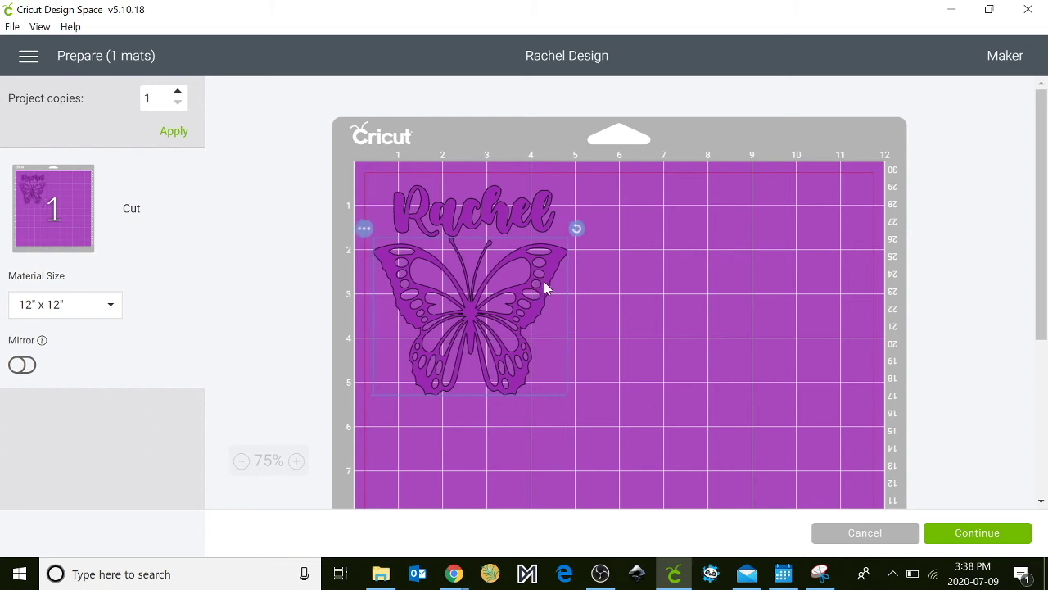
drag(538, 286, 550, 290)
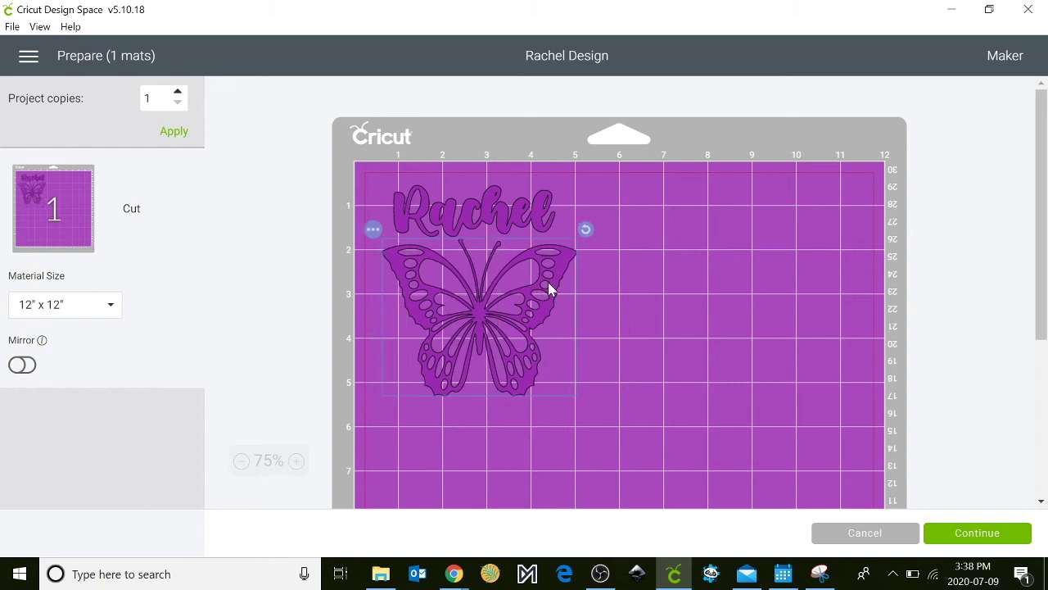
click(975, 536)
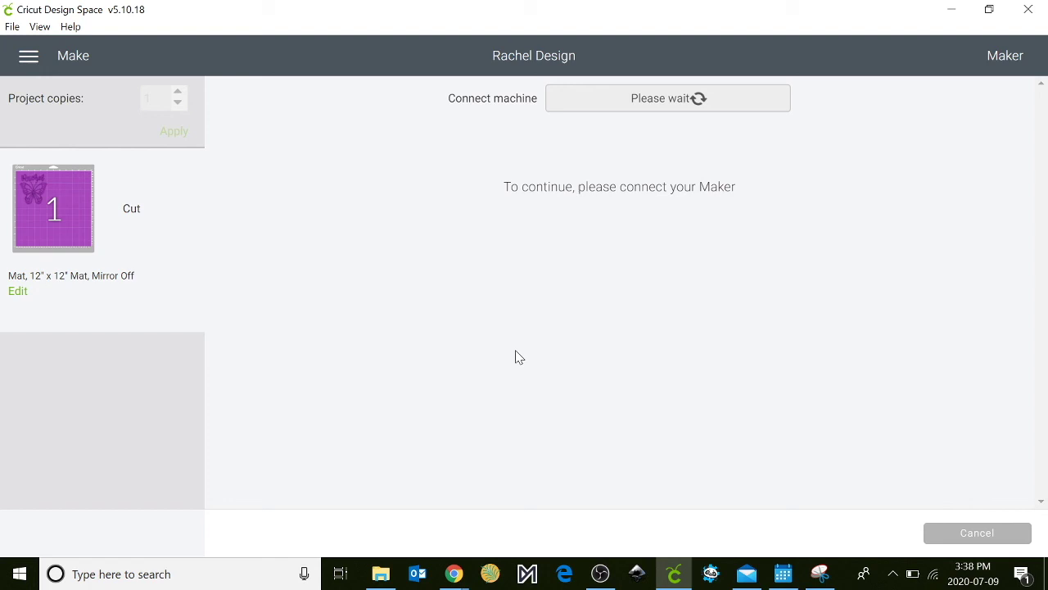